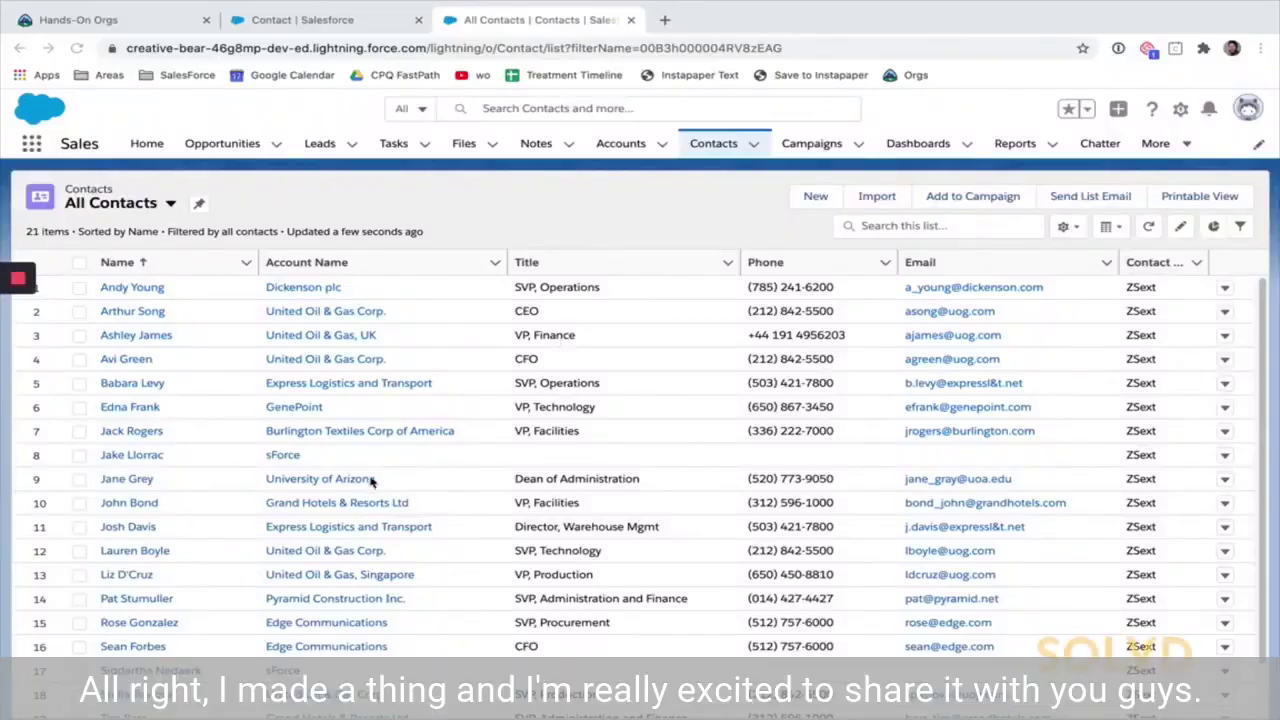
# - Check the LinkedIn fields defined on Contact, then return to the All Contacts list
pyautogui.scroll(-2, 375, 473)
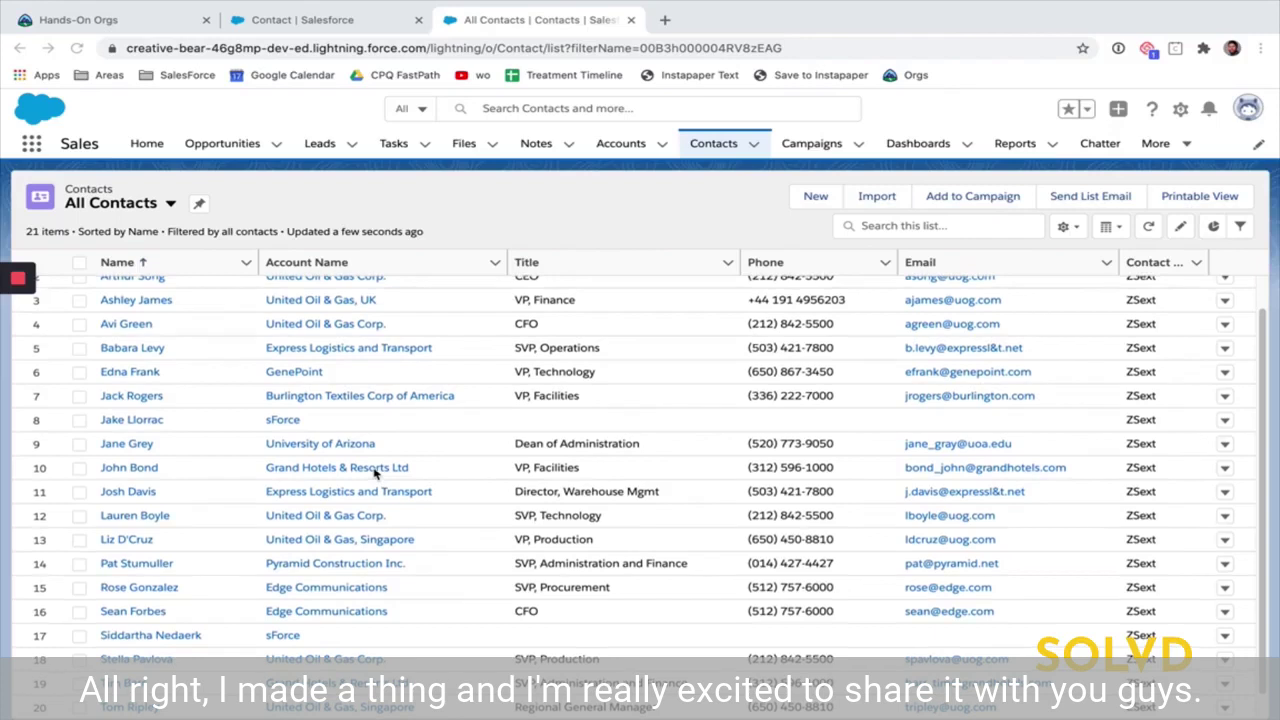
pyautogui.scroll(2, 375, 473)
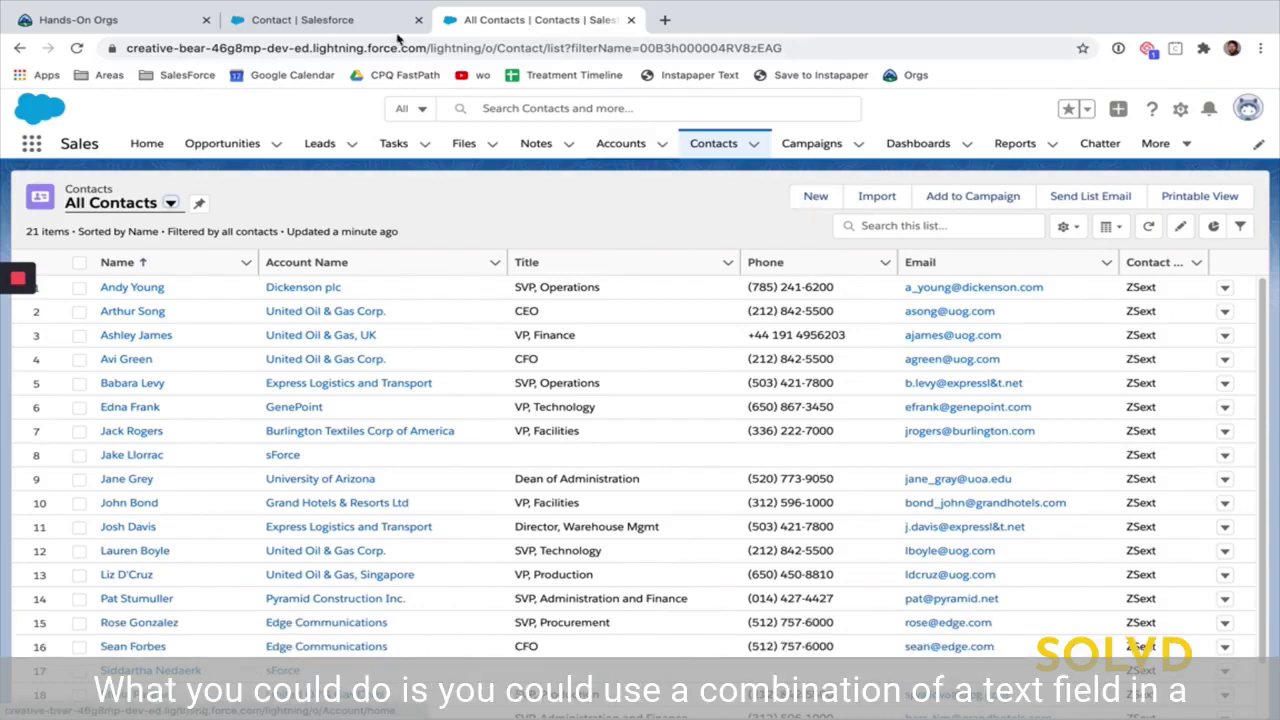
pyautogui.click(331, 22)
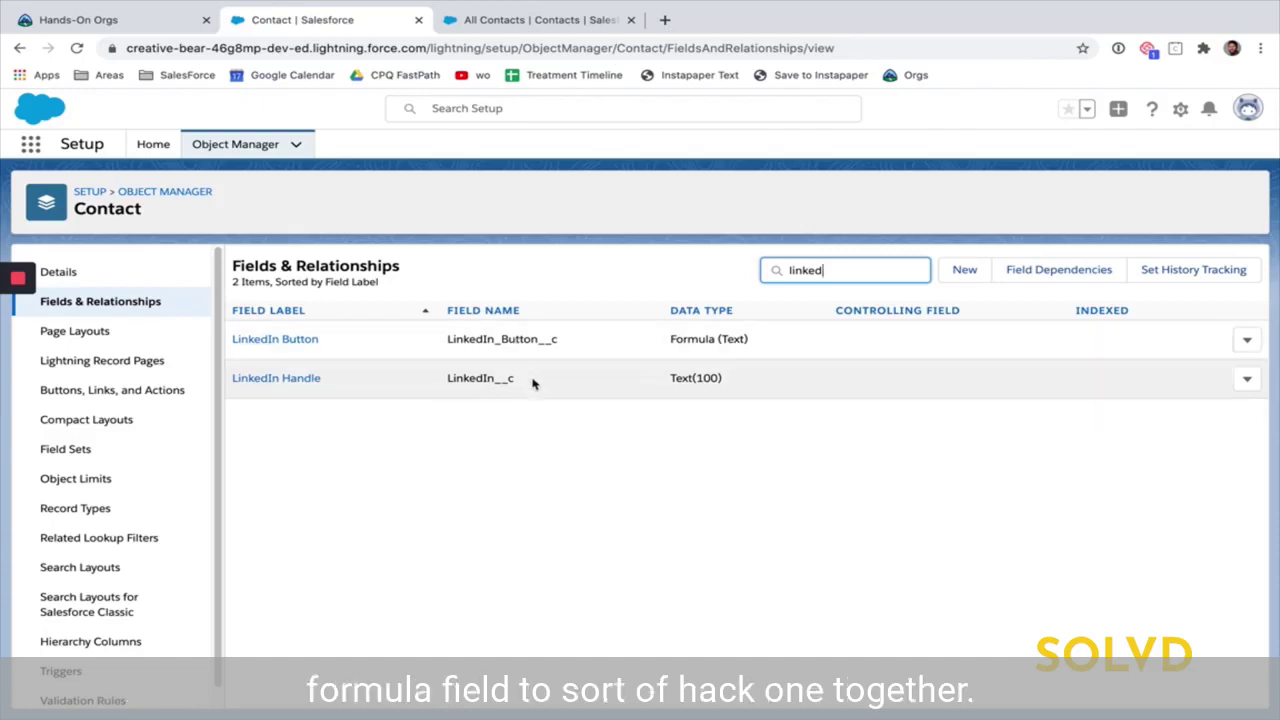
pyautogui.click(518, 20)
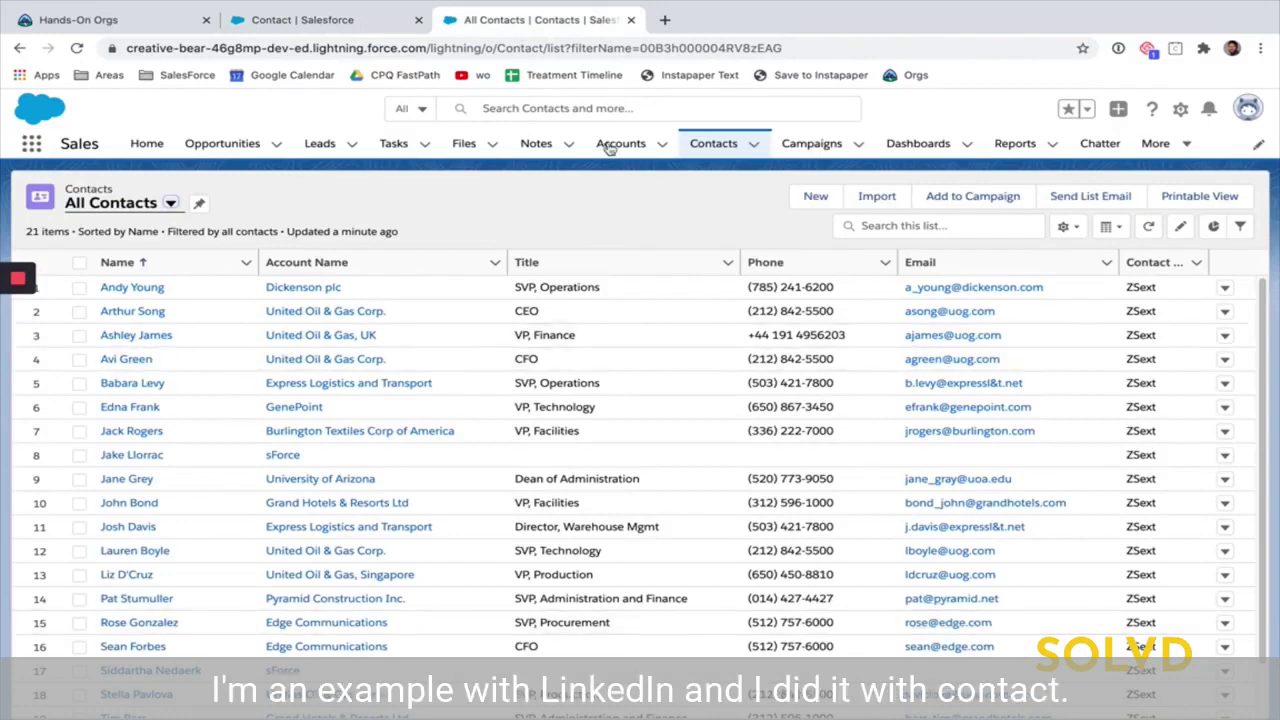
# - Start a new contact, entering the first name, last name and title CEO
pyautogui.click(816, 200)
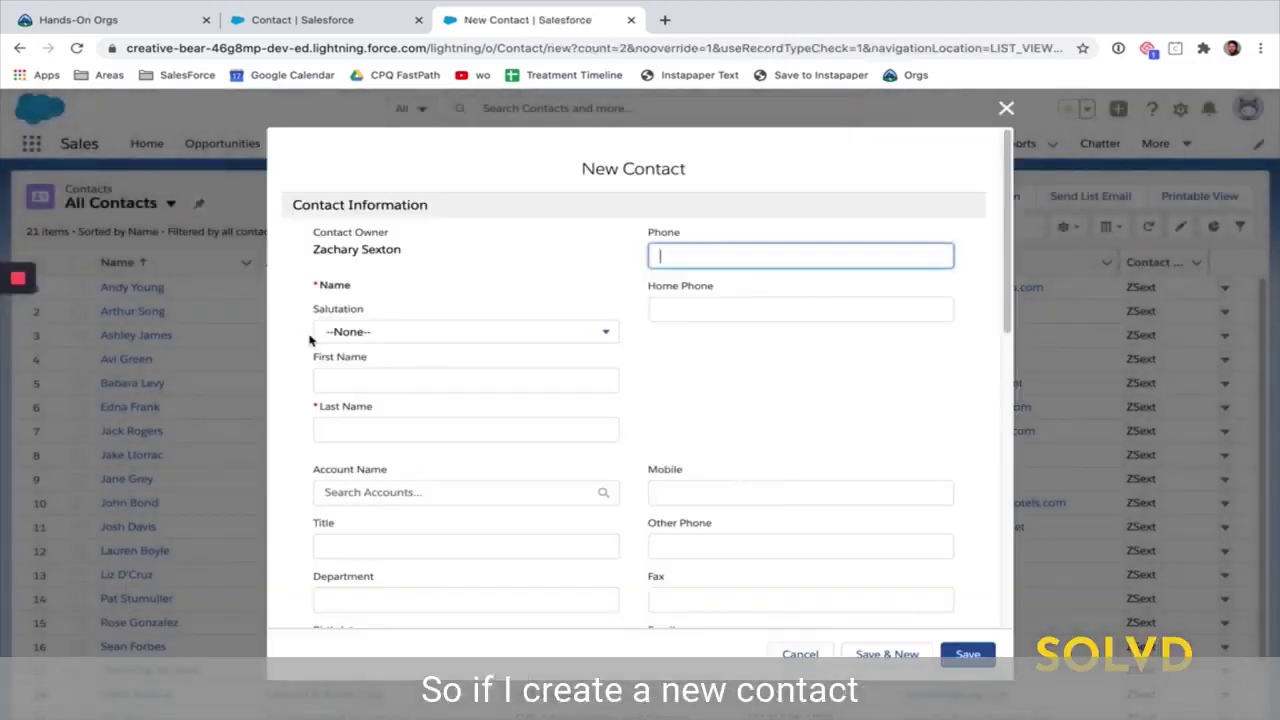
pyautogui.click(373, 377)
pyautogui.write('Spencer')
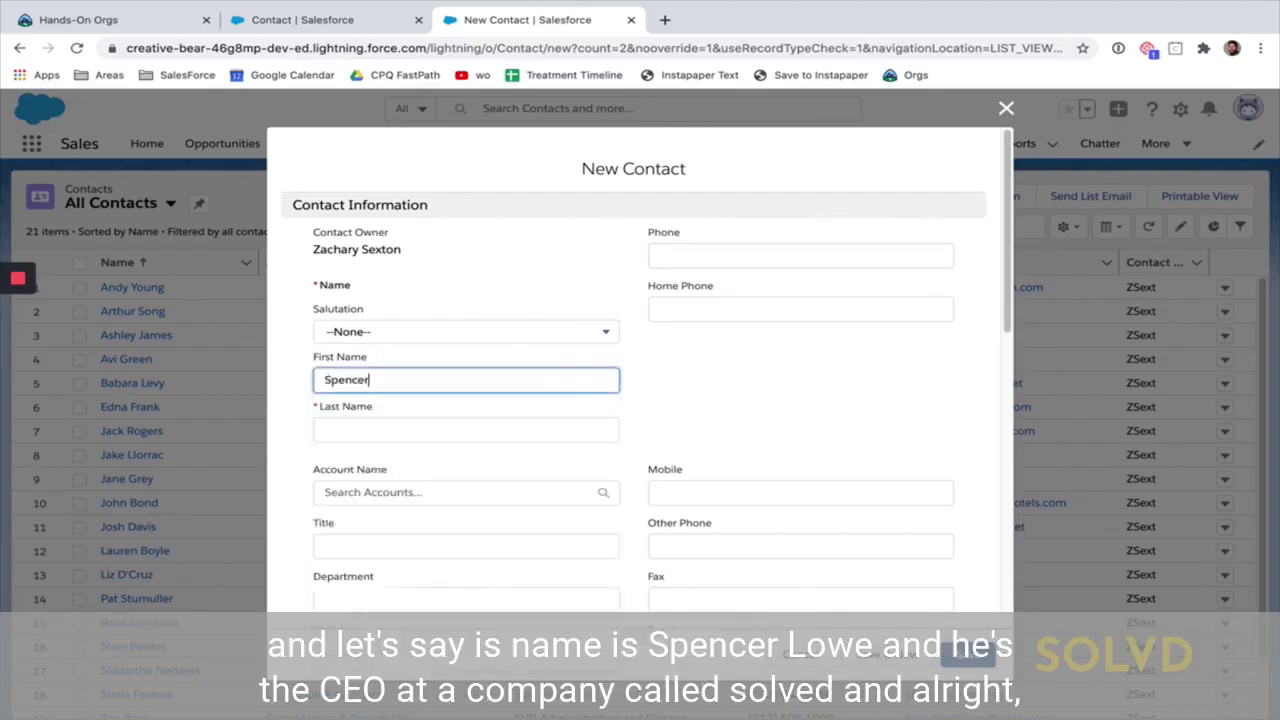
pyautogui.click(325, 429)
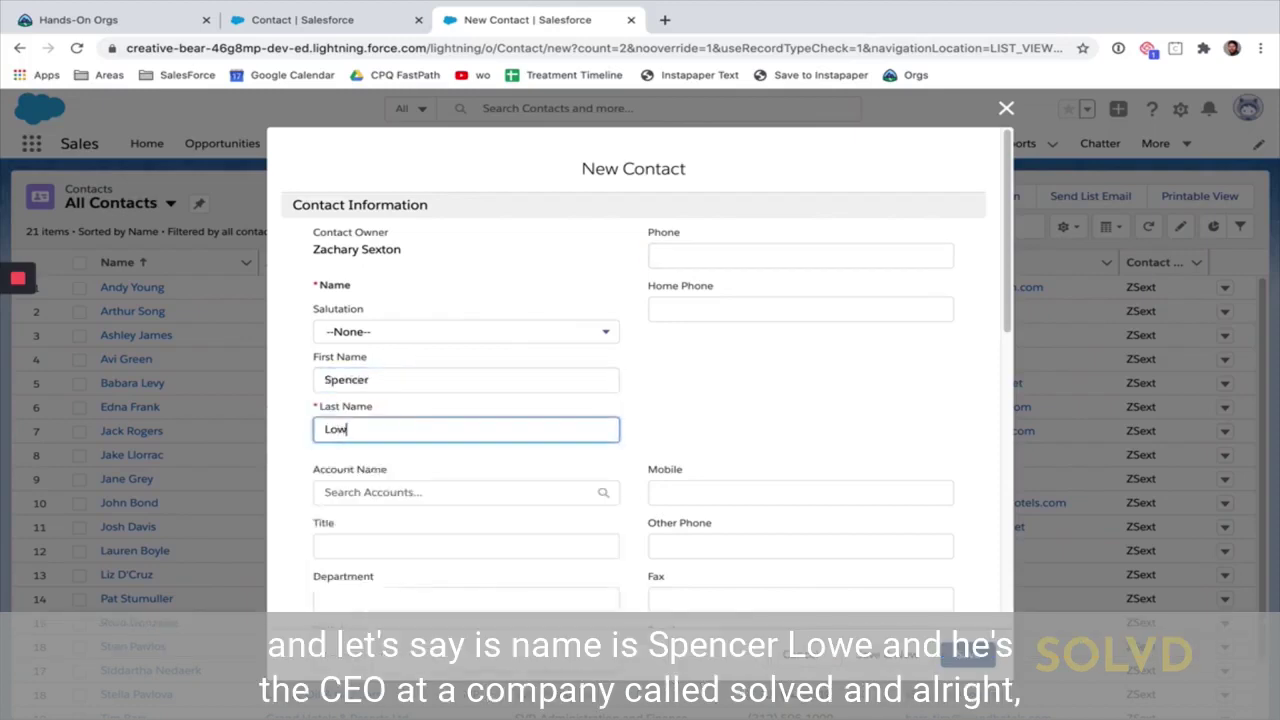
pyautogui.click(357, 546)
pyautogui.write('CEO')
# - Set the new contact's Account Name to Solvd LLC
pyautogui.scroll(-3, 602, 518)
pyautogui.click(415, 320)
pyautogui.write('Sol')
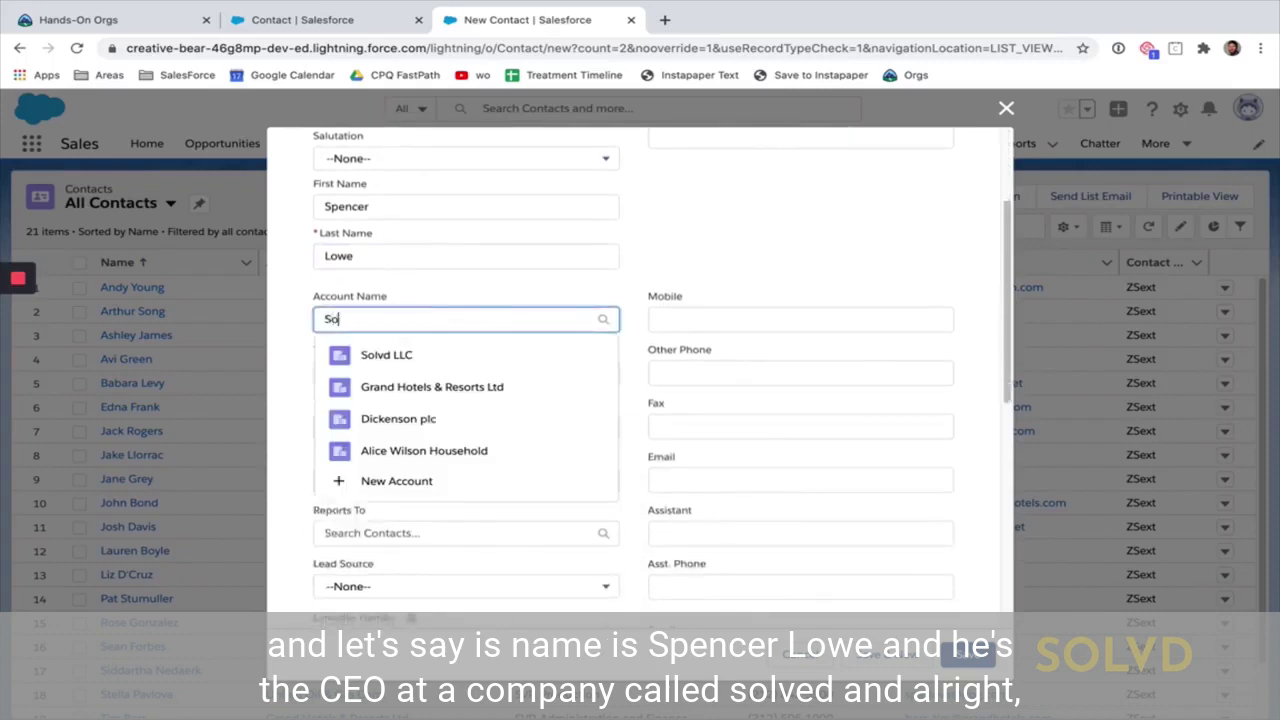
pyautogui.click(368, 380)
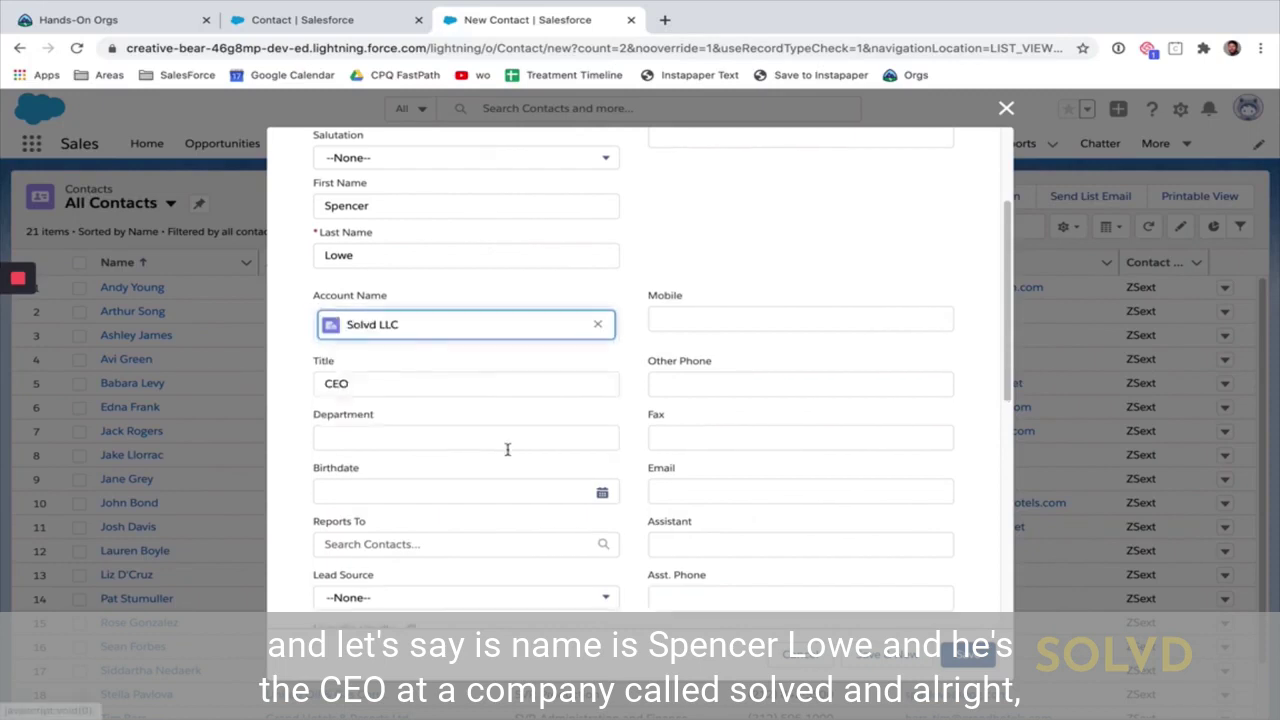
pyautogui.scroll(-5, 508, 452)
pyautogui.scroll(6, 508, 455)
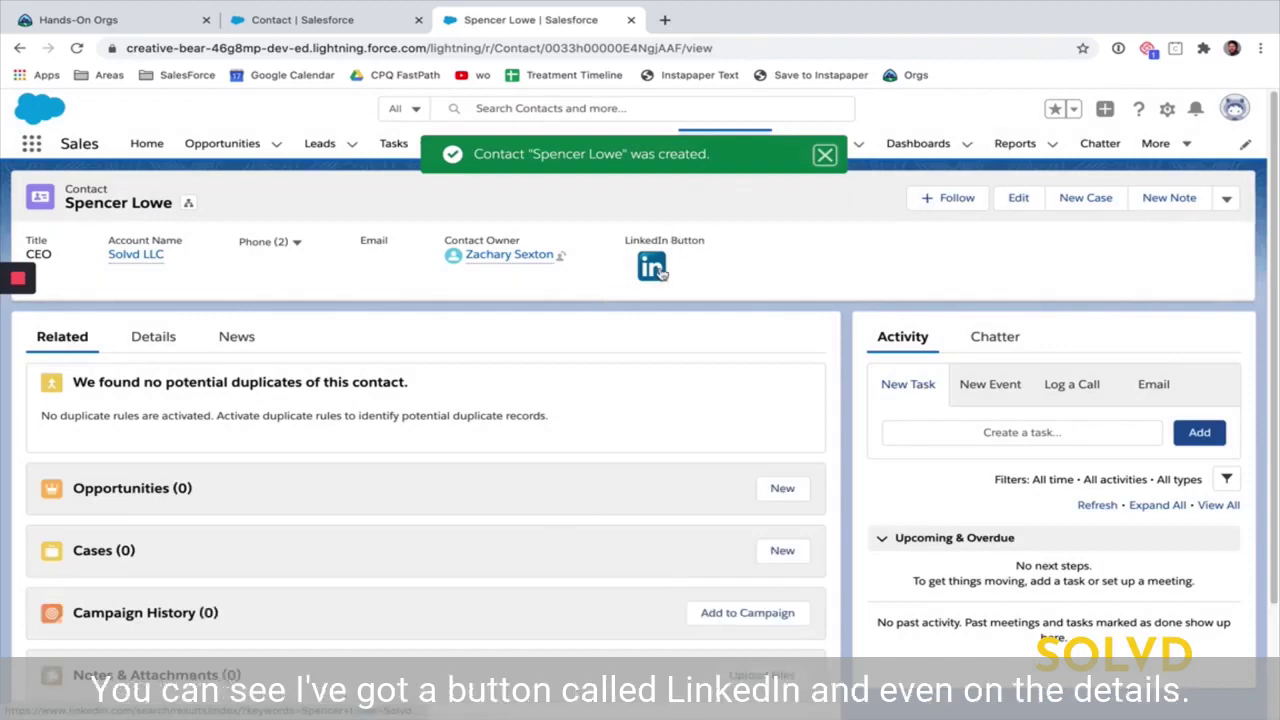
# - Show the contact's Details, then follow the header LinkedIn icon to a LinkedIn search
pyautogui.click(153, 338)
pyautogui.scroll(-3, 399, 533)
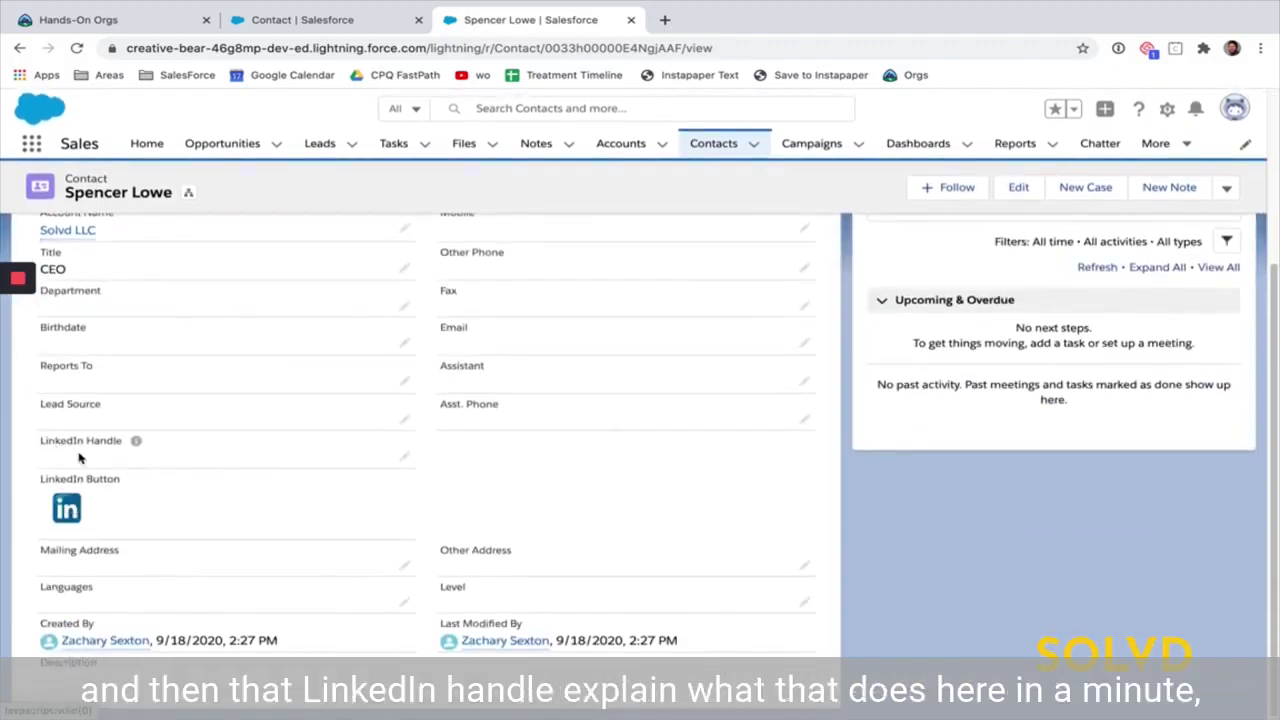
pyautogui.scroll(5, 465, 367)
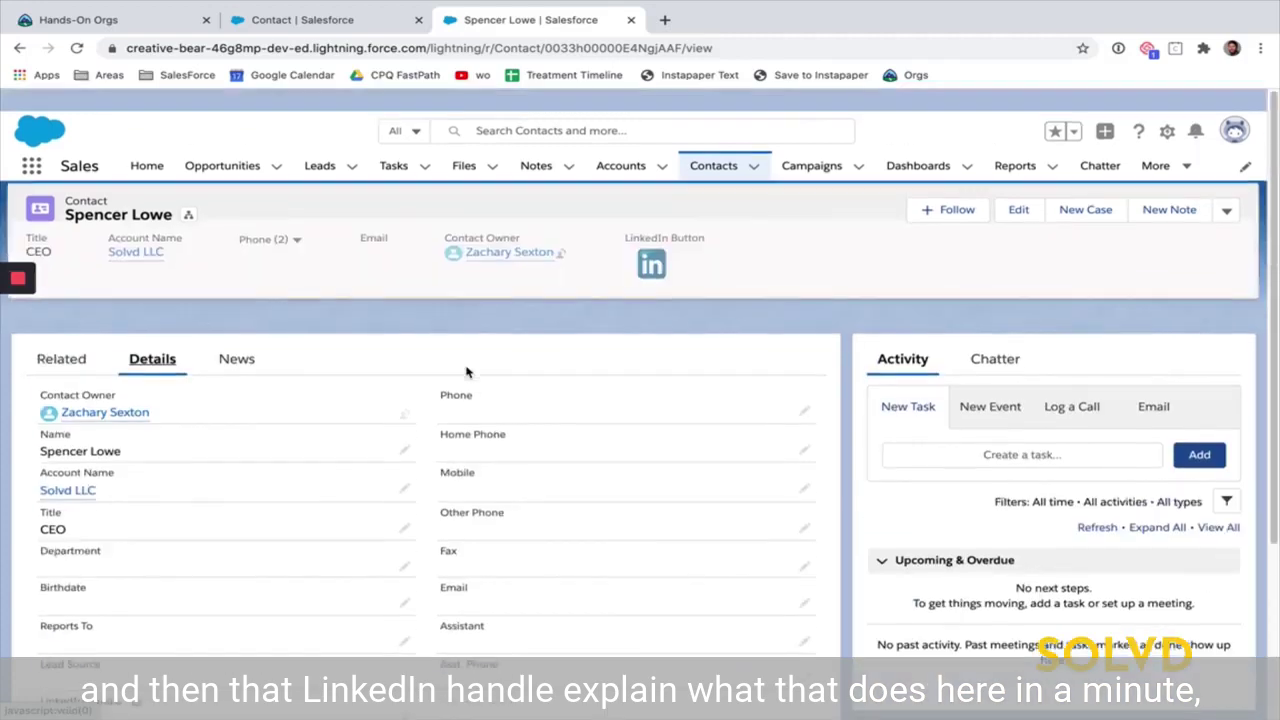
pyautogui.click(655, 268)
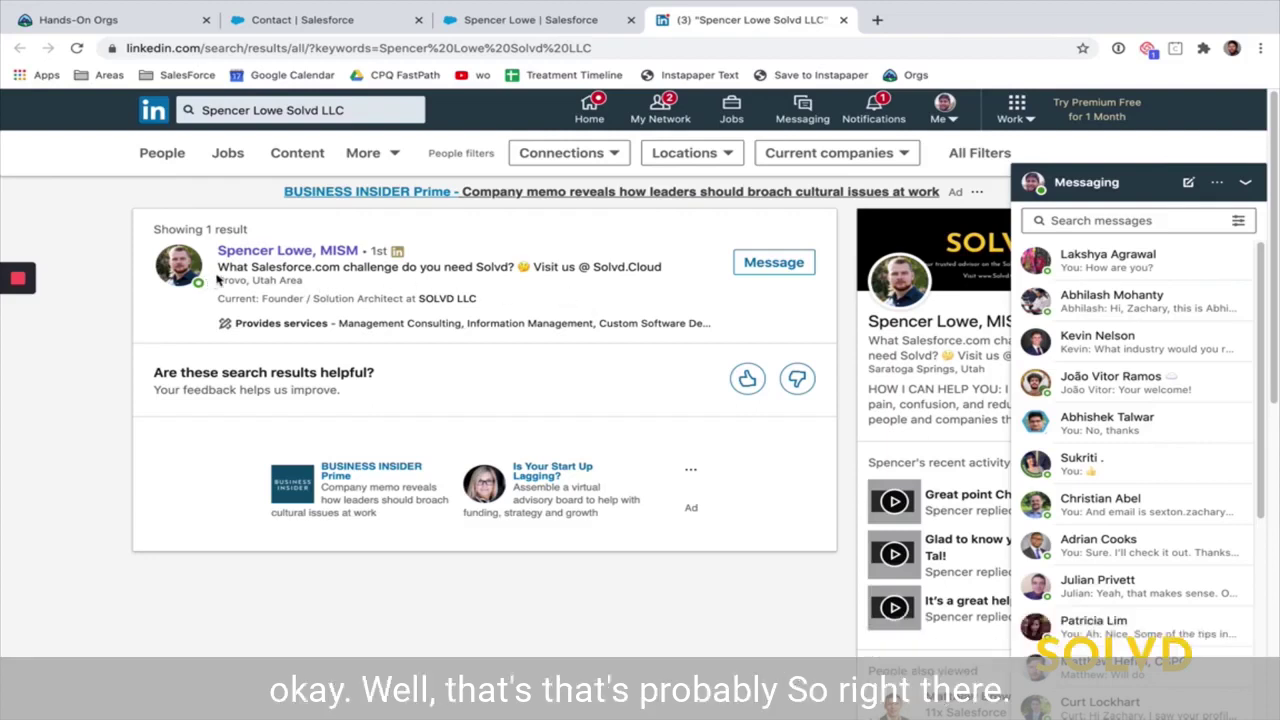
# - Open the matching LinkedIn profile, copy its /in/ handle from the address, and return to Salesforce
pyautogui.click(254, 254)
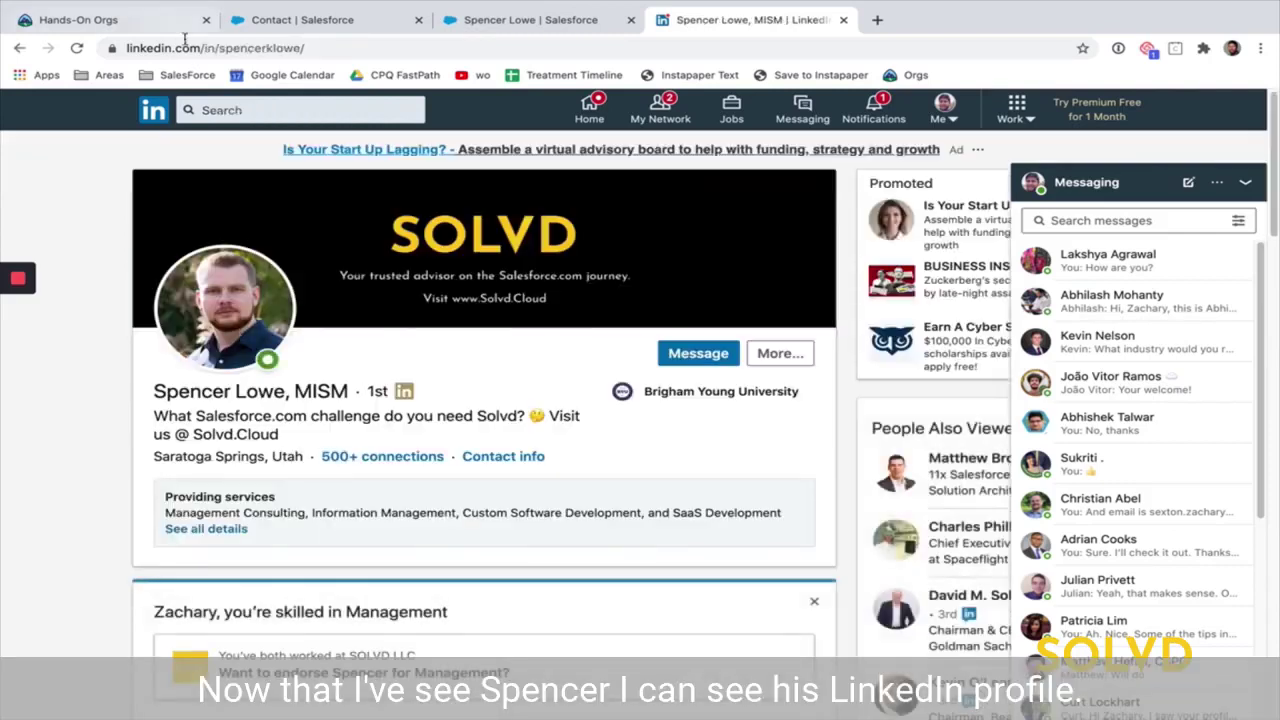
pyautogui.moveTo(200, 47); pyautogui.dragTo(323, 52)
pyautogui.press('super+c')
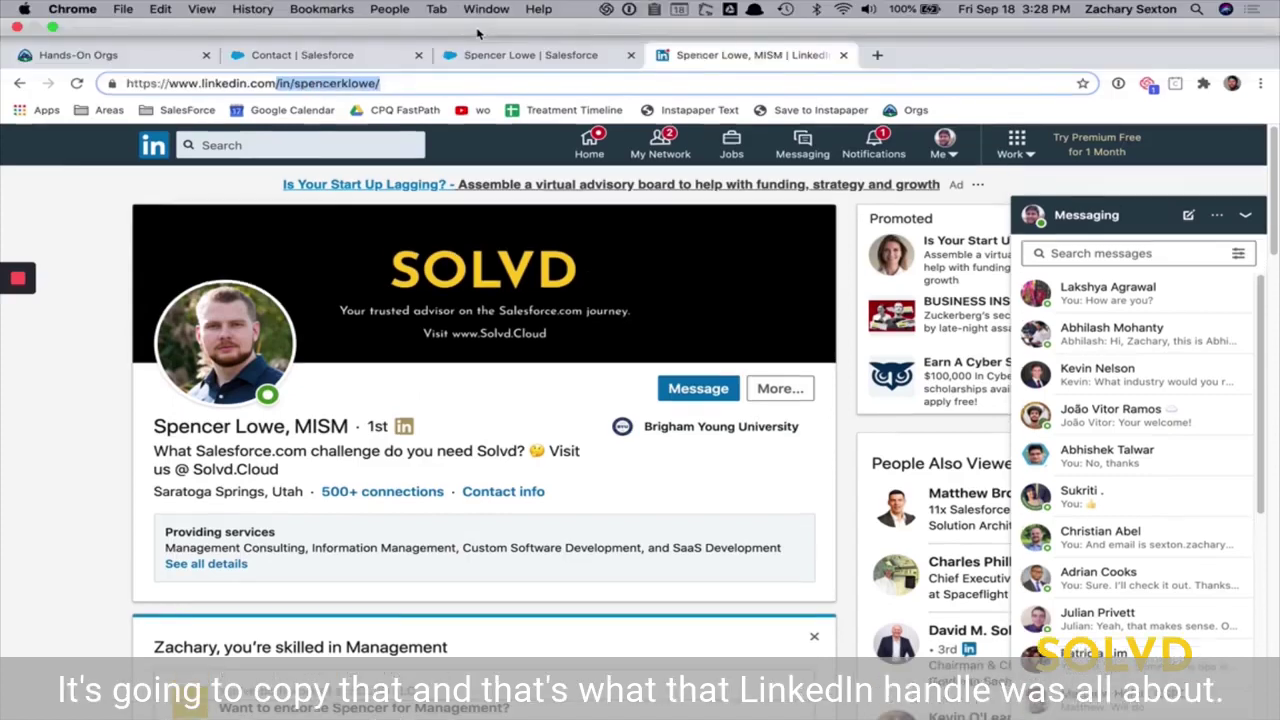
pyautogui.click(470, 55)
pyautogui.scroll(-5, 186, 542)
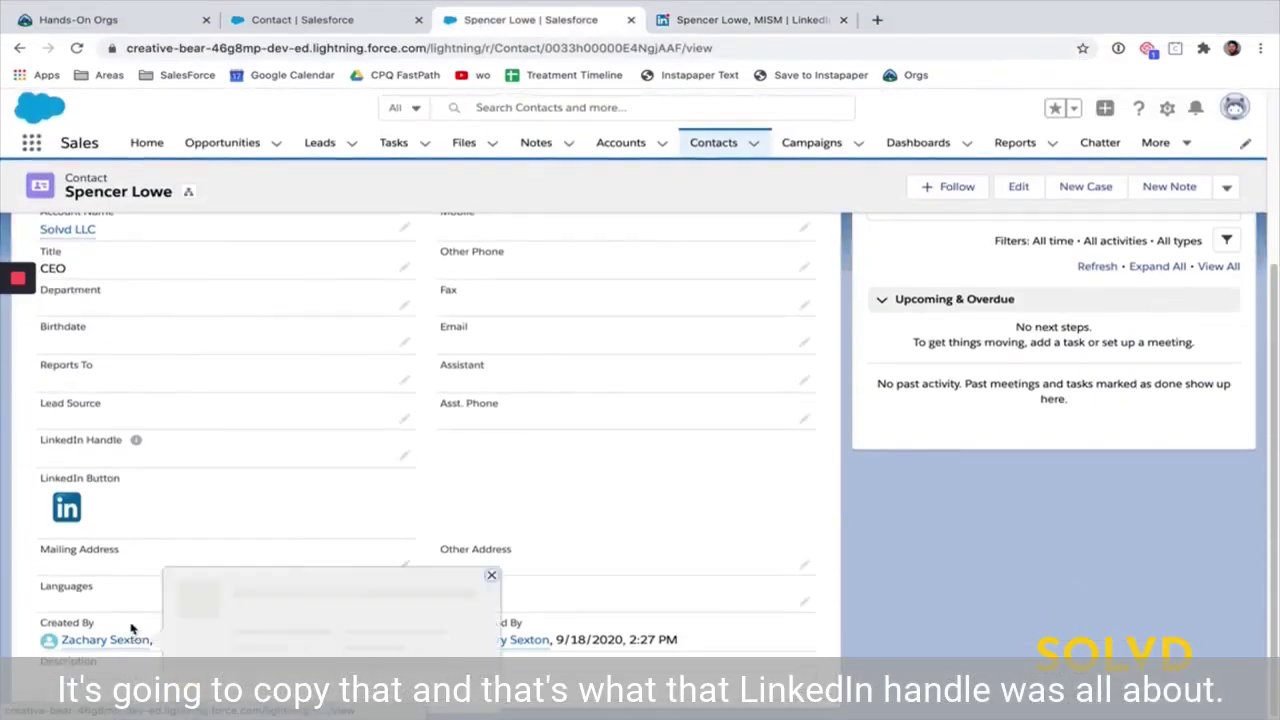
# - Paste the copied profile handle into the contact's LinkedIn Handle field and save it
pyautogui.click(403, 457)
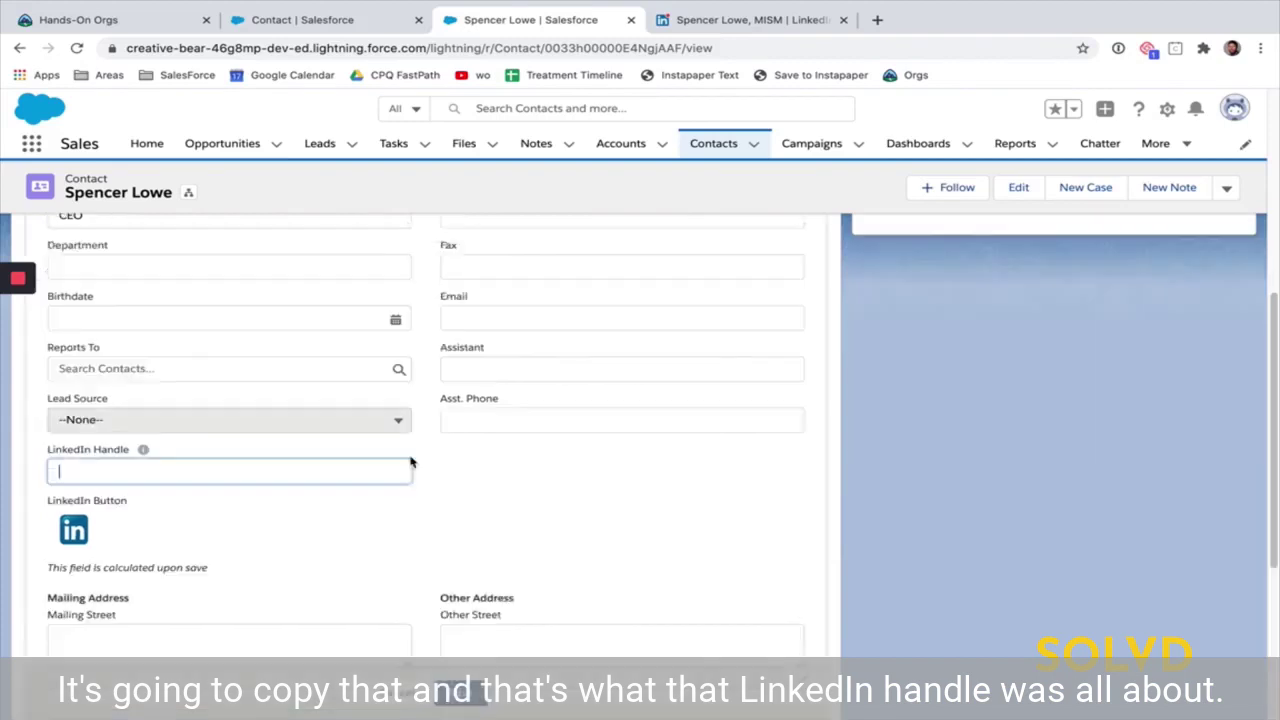
pyautogui.press('super+v')
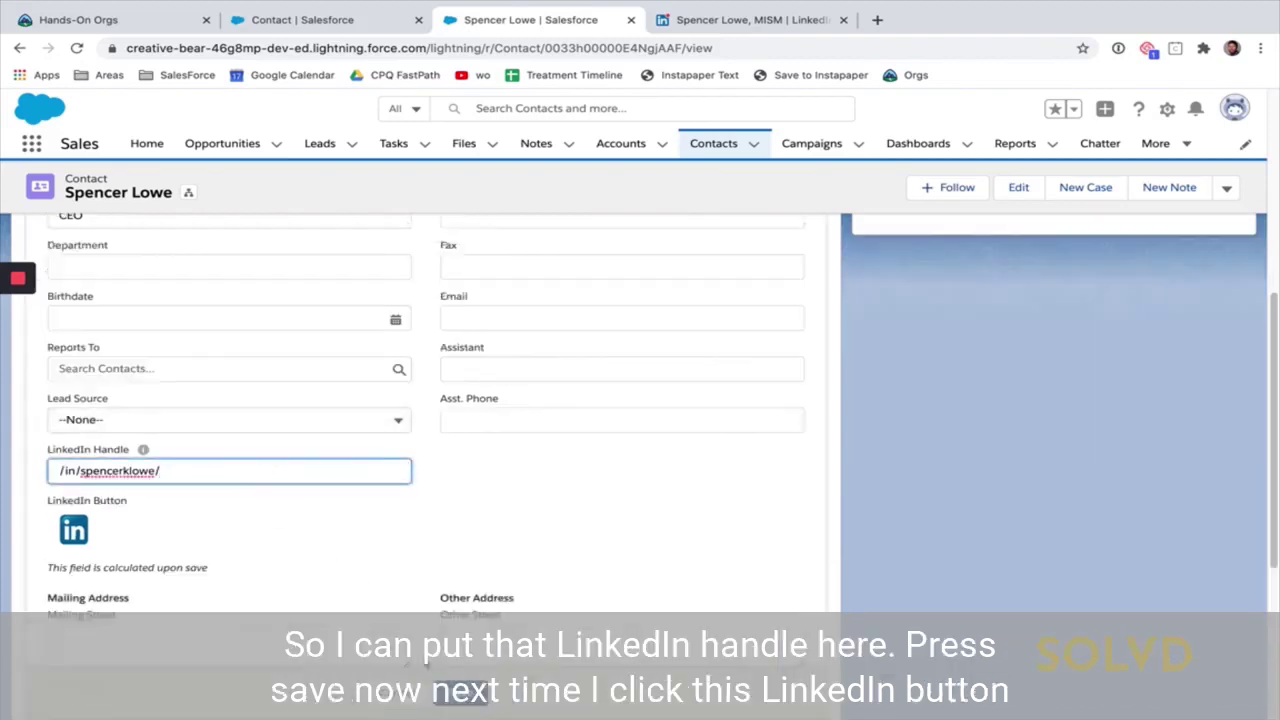
pyautogui.press('Return')
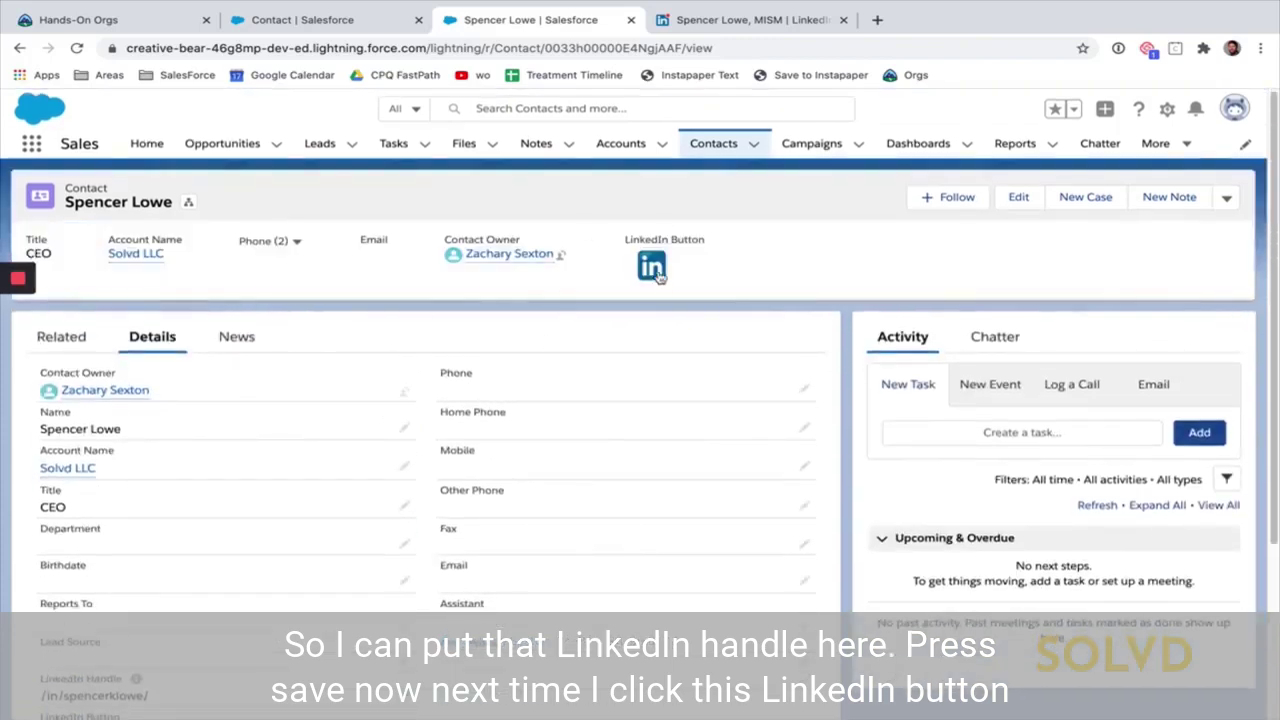
pyautogui.scroll(-3, 323, 543)
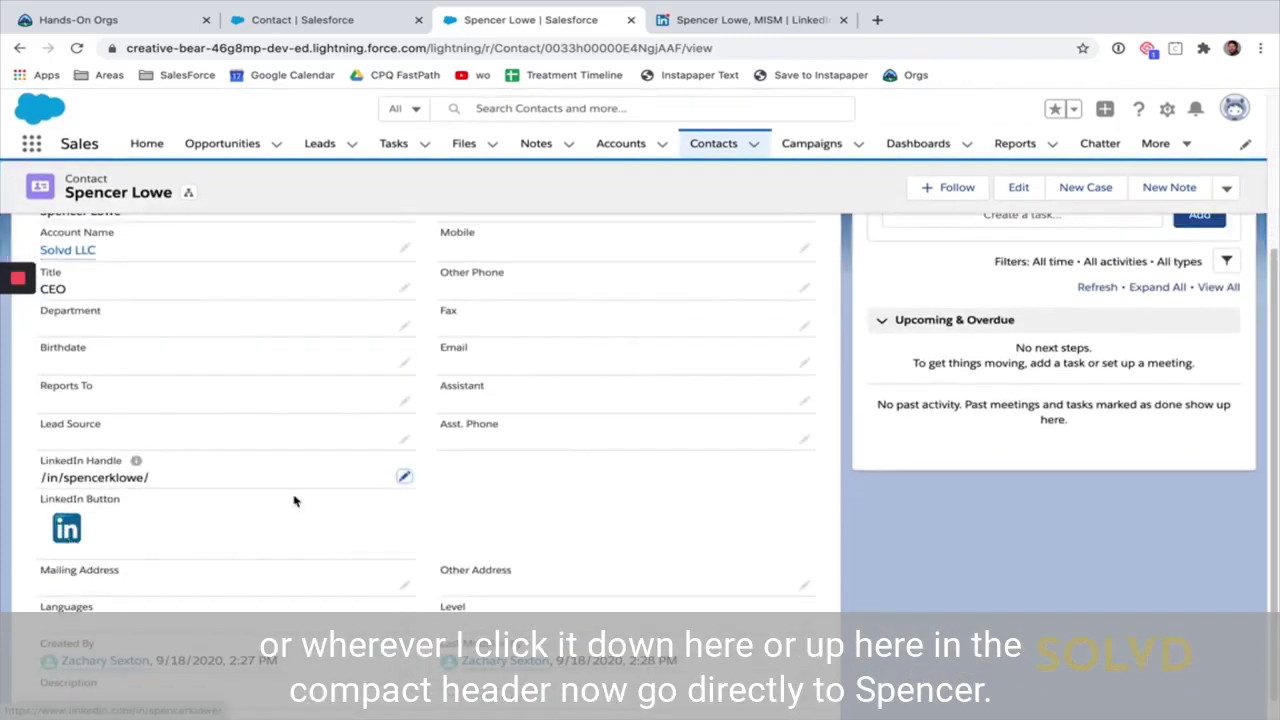
pyautogui.scroll(3, 415, 473)
# - Test the LinkedIn Button from the header and Details, then return to the Contact fields list
pyautogui.click(655, 265)
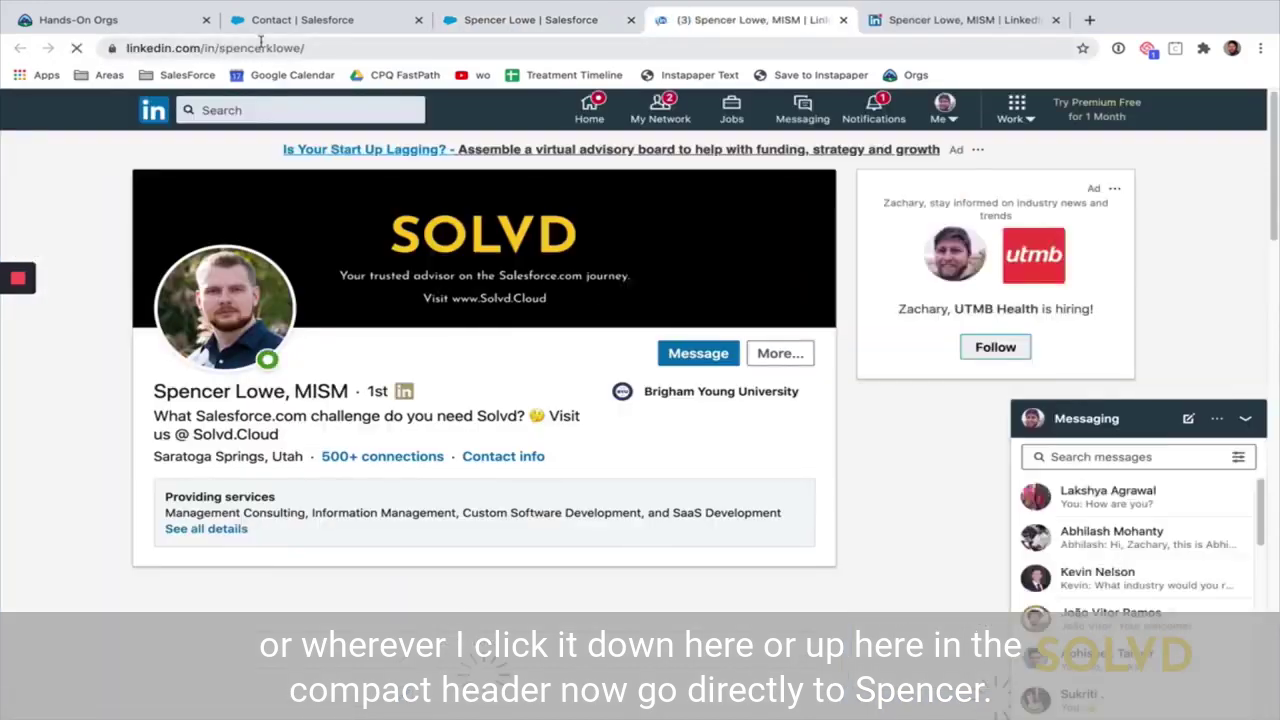
pyautogui.click(510, 20)
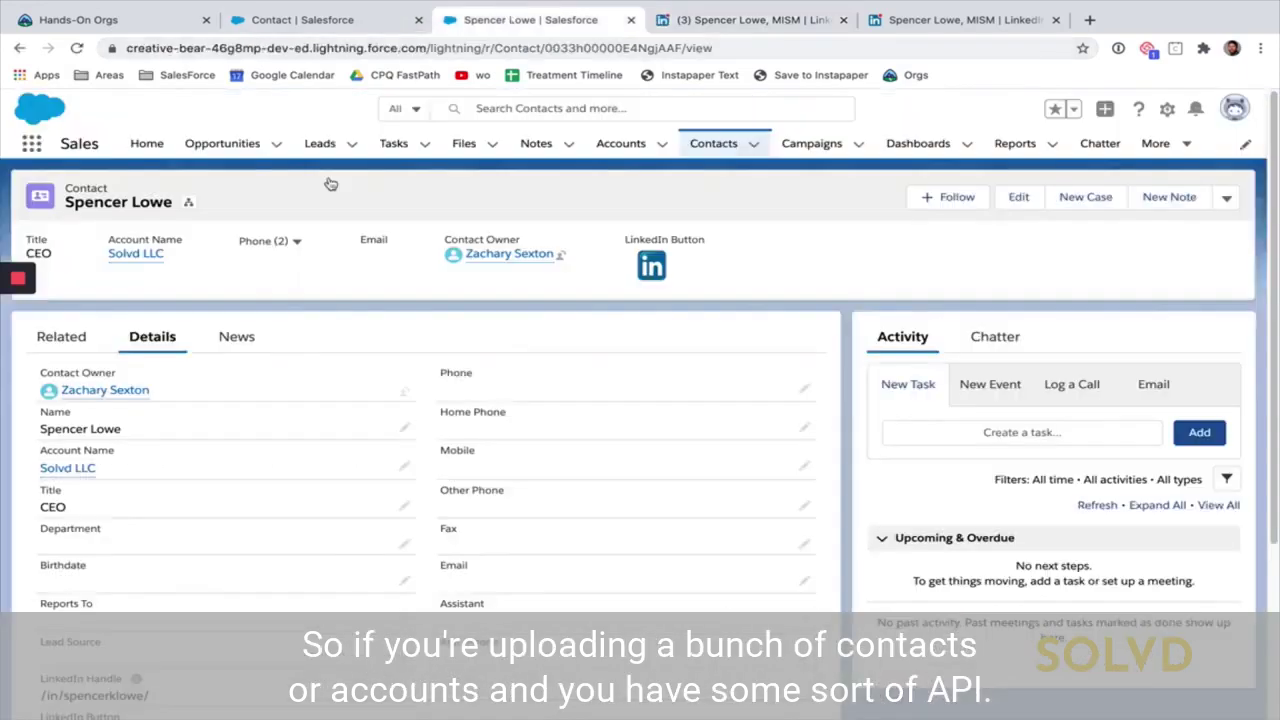
pyautogui.scroll(-2, 212, 438)
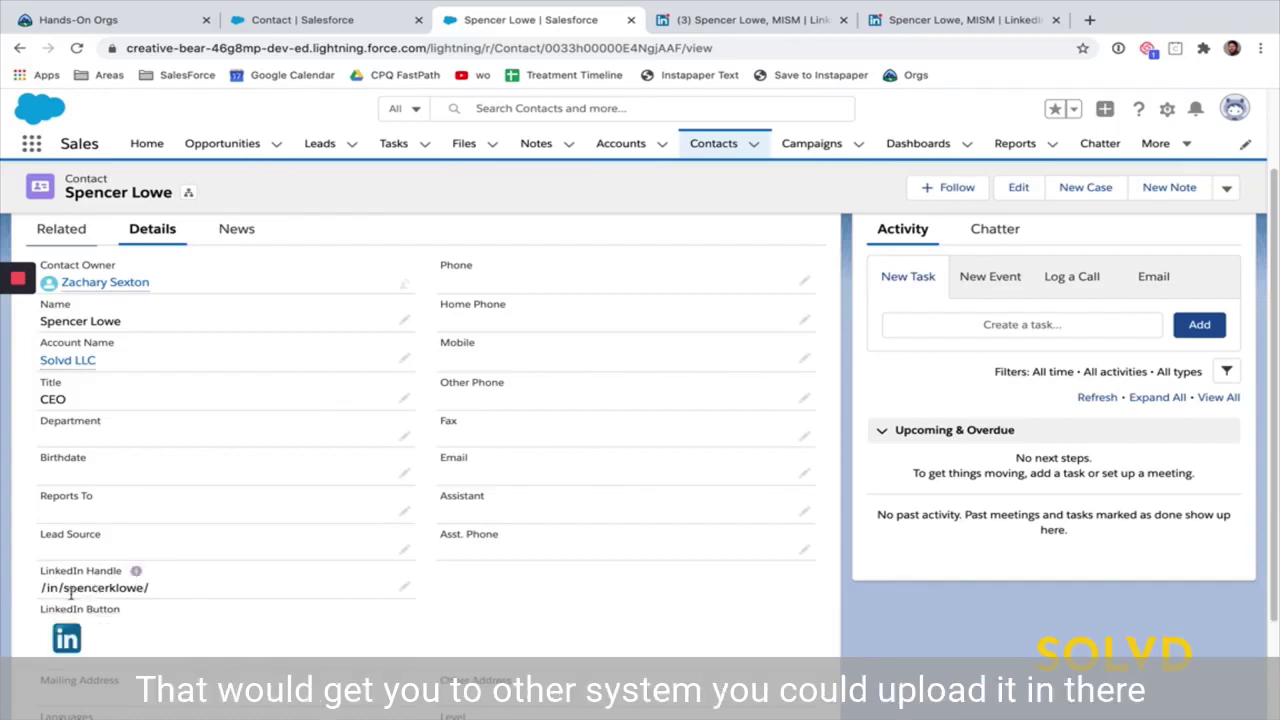
pyautogui.click(66, 638)
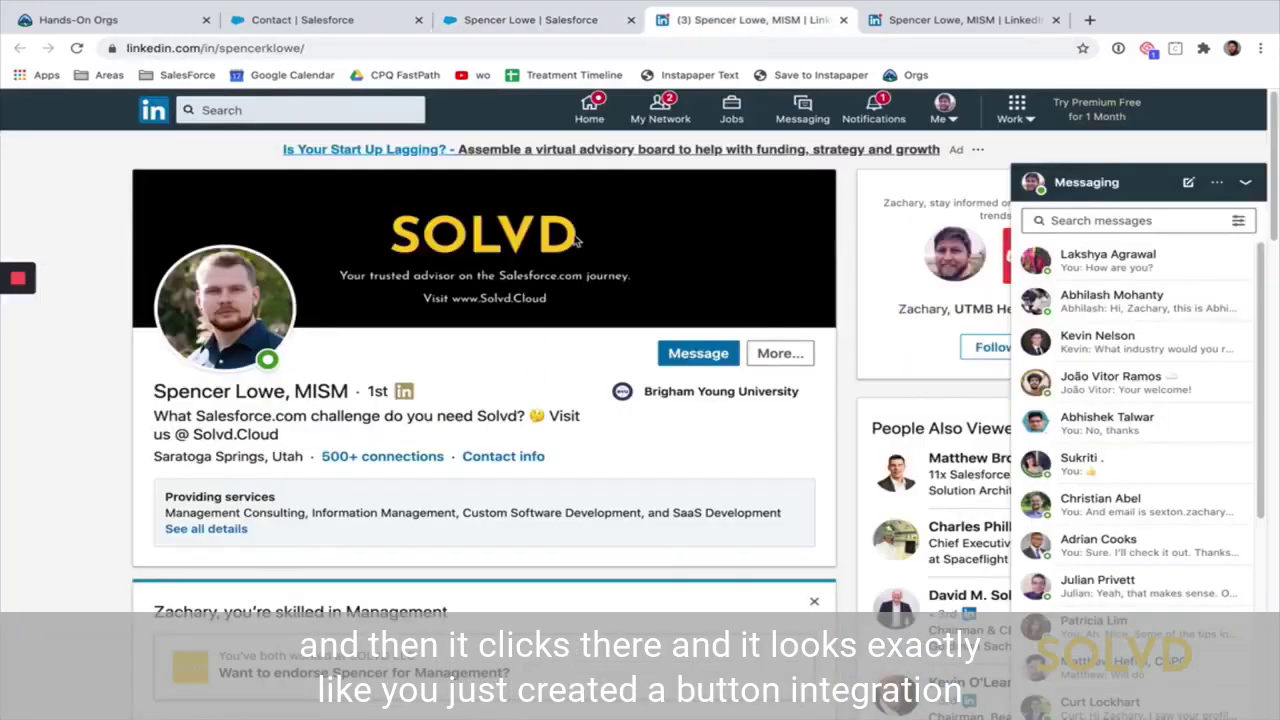
pyautogui.click(545, 20)
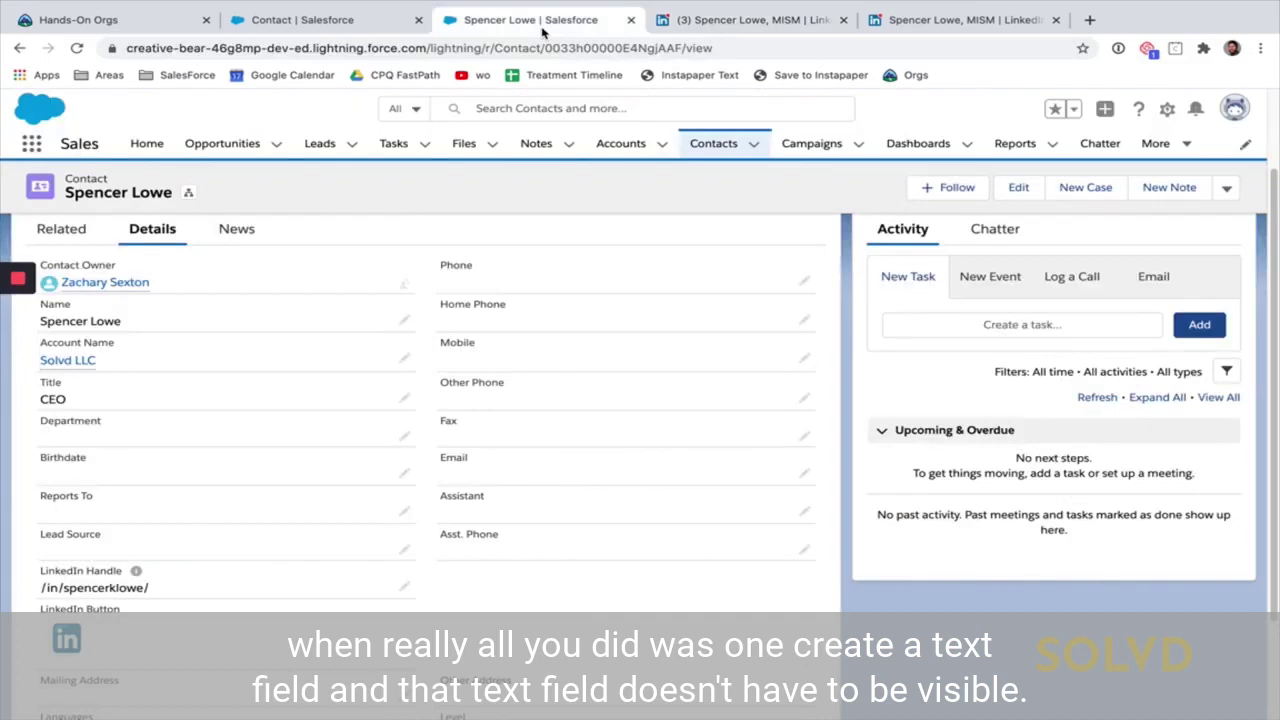
pyautogui.click(342, 20)
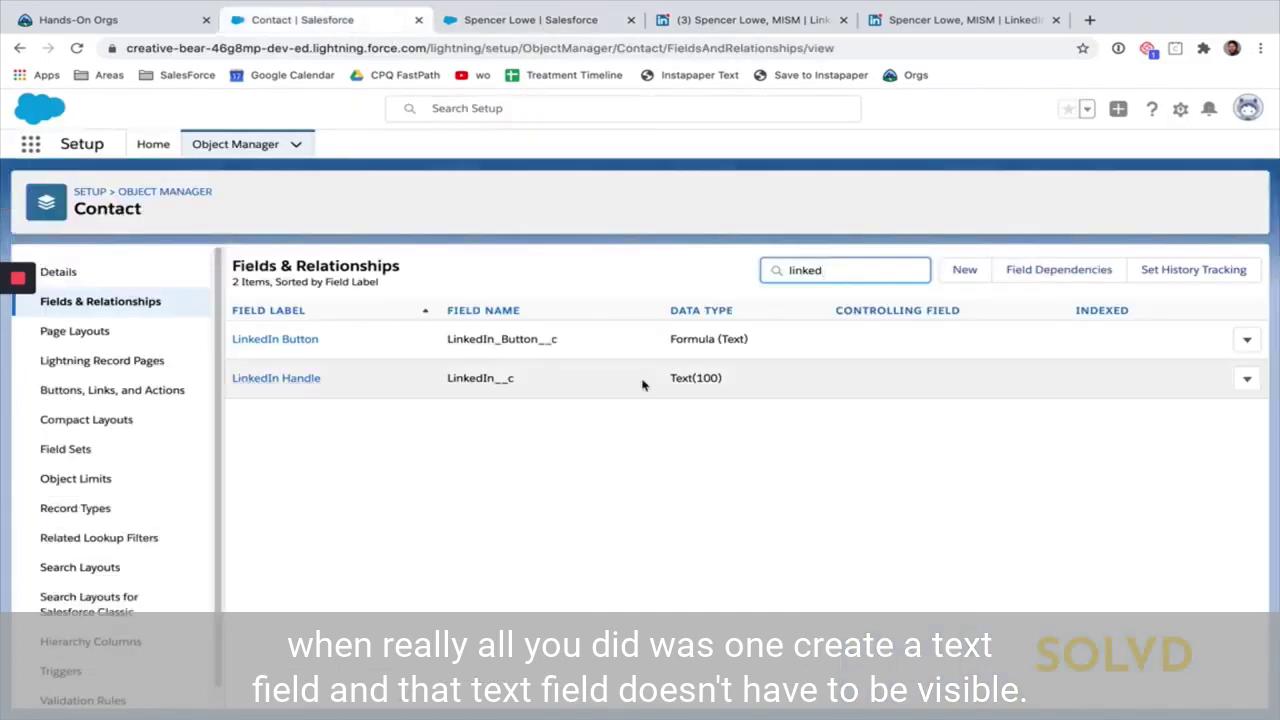
# - Open the LinkedIn Button field's definition and its edit page showing the ISBLANK formula
pyautogui.click(297, 343)
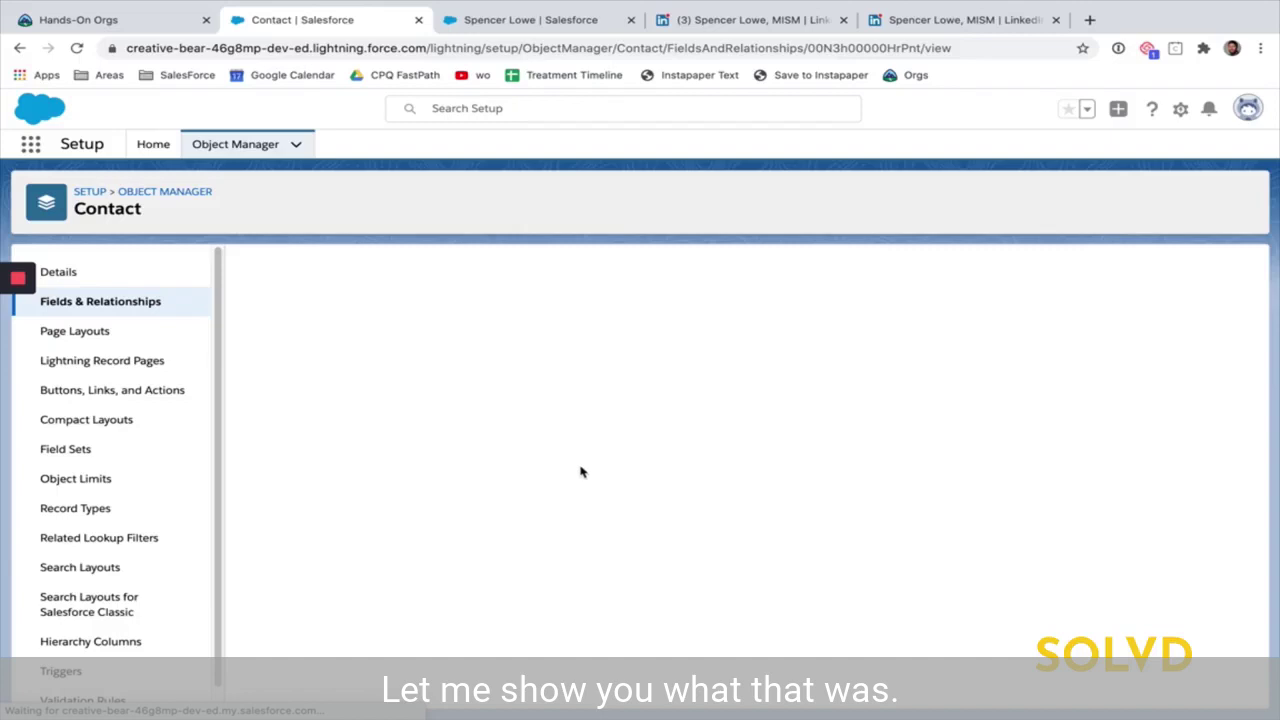
pyautogui.scroll(-1, 580, 471)
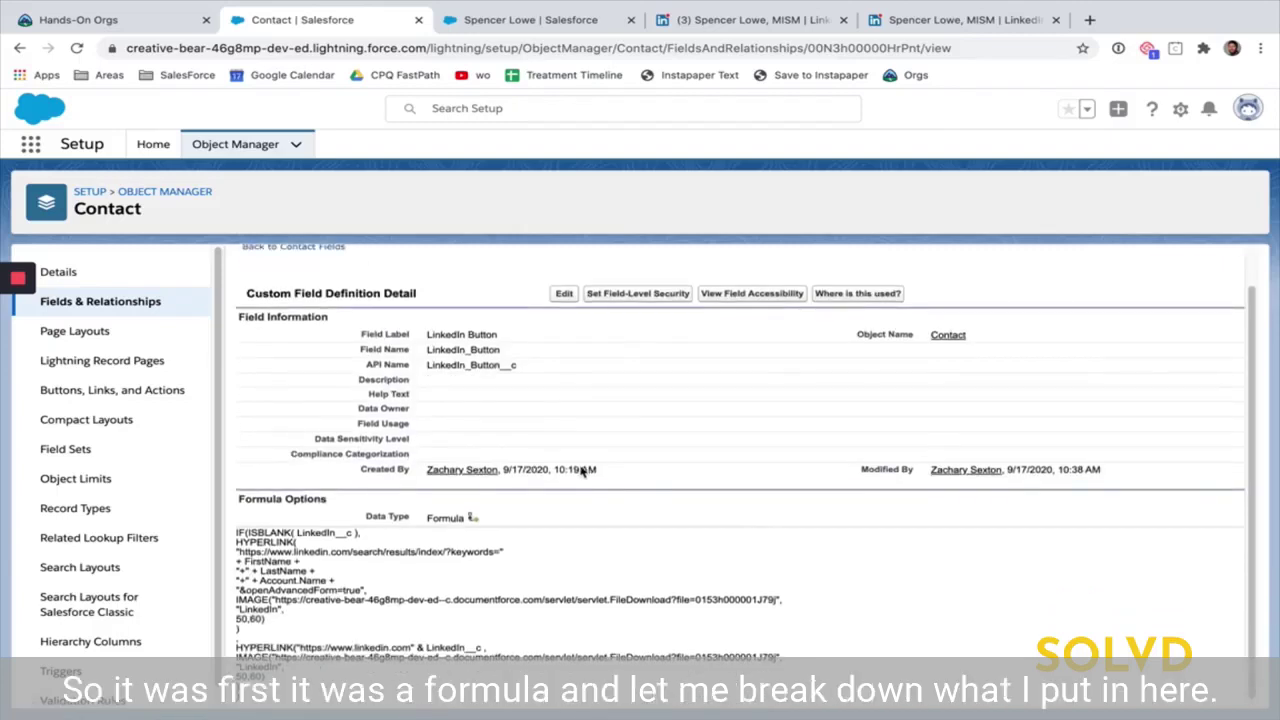
pyautogui.click(558, 298)
pyautogui.scroll(-6, 665, 662)
pyautogui.scroll(1, 493, 425)
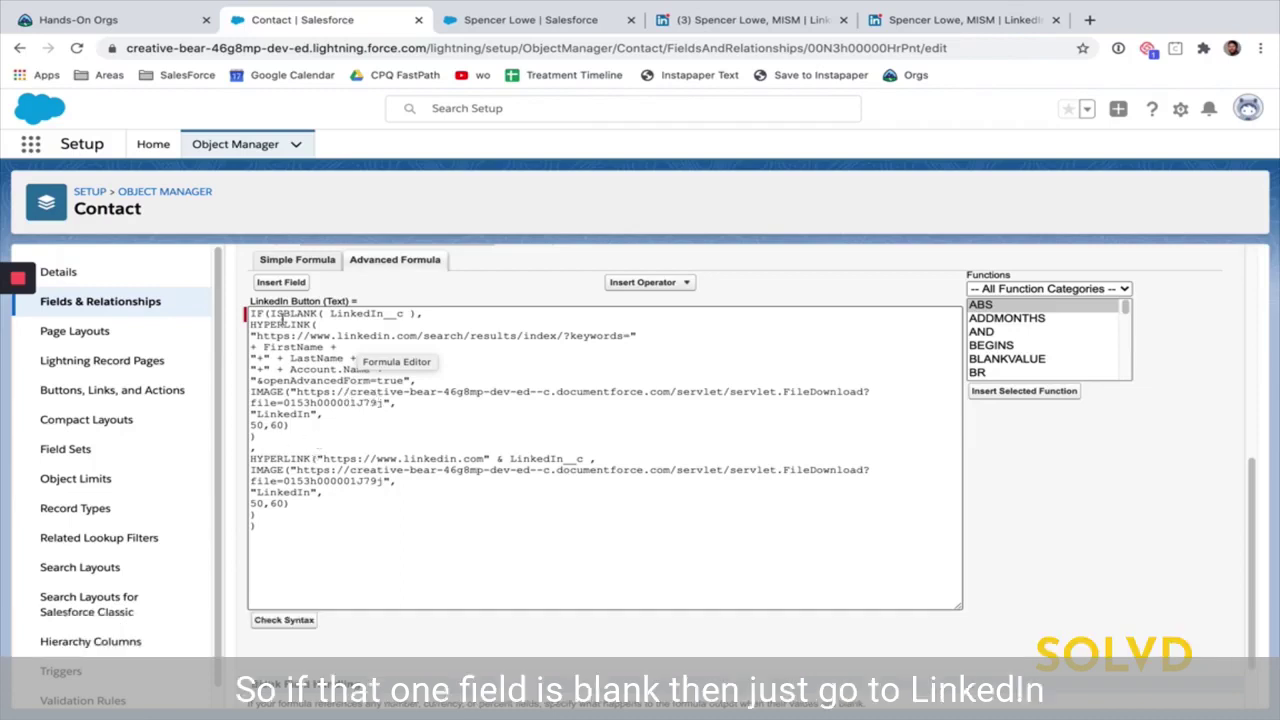
pyautogui.moveTo(334, 314); pyautogui.dragTo(414, 313)
pyautogui.moveTo(255, 337); pyautogui.dragTo(433, 380)
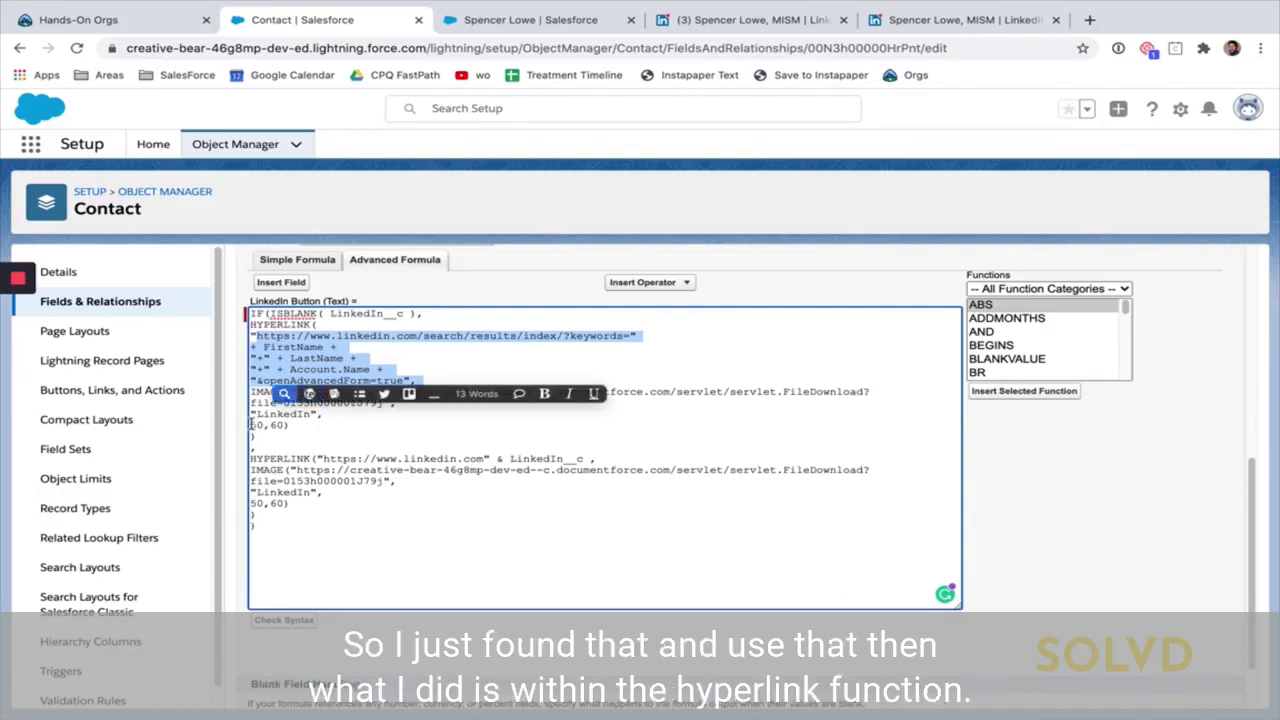
pyautogui.click(253, 425)
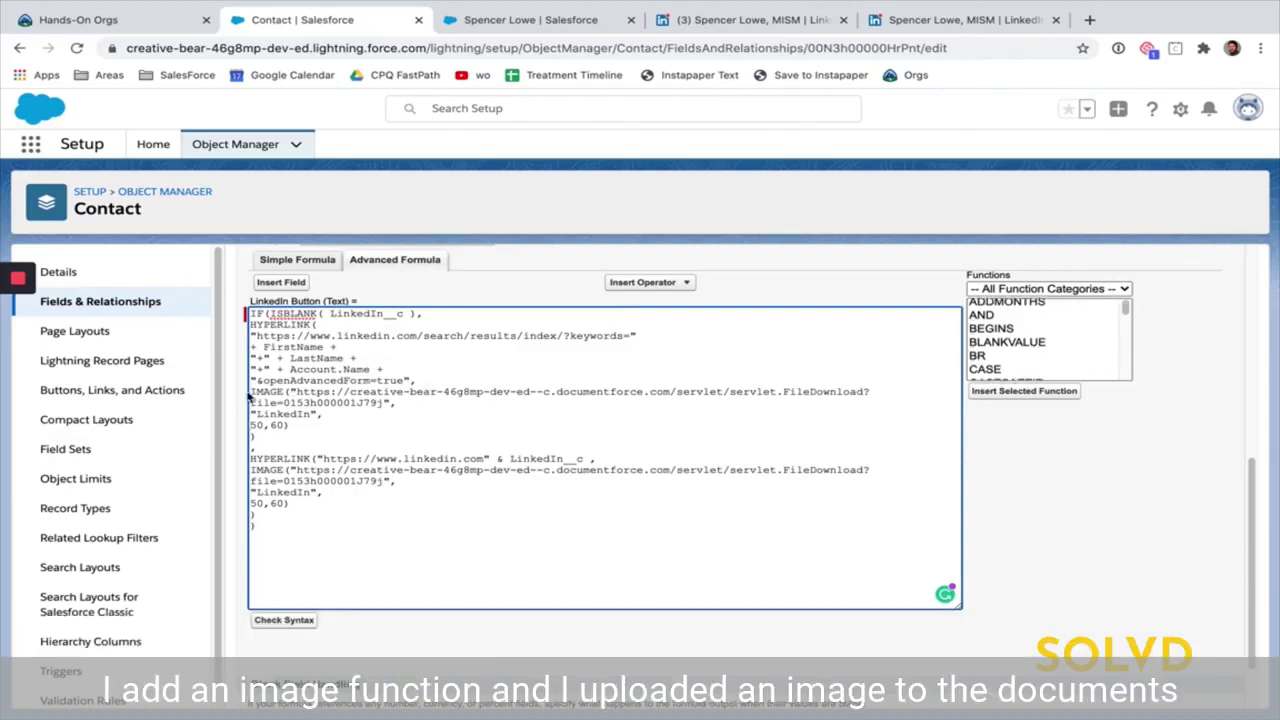
pyautogui.moveTo(253, 392); pyautogui.dragTo(558, 391)
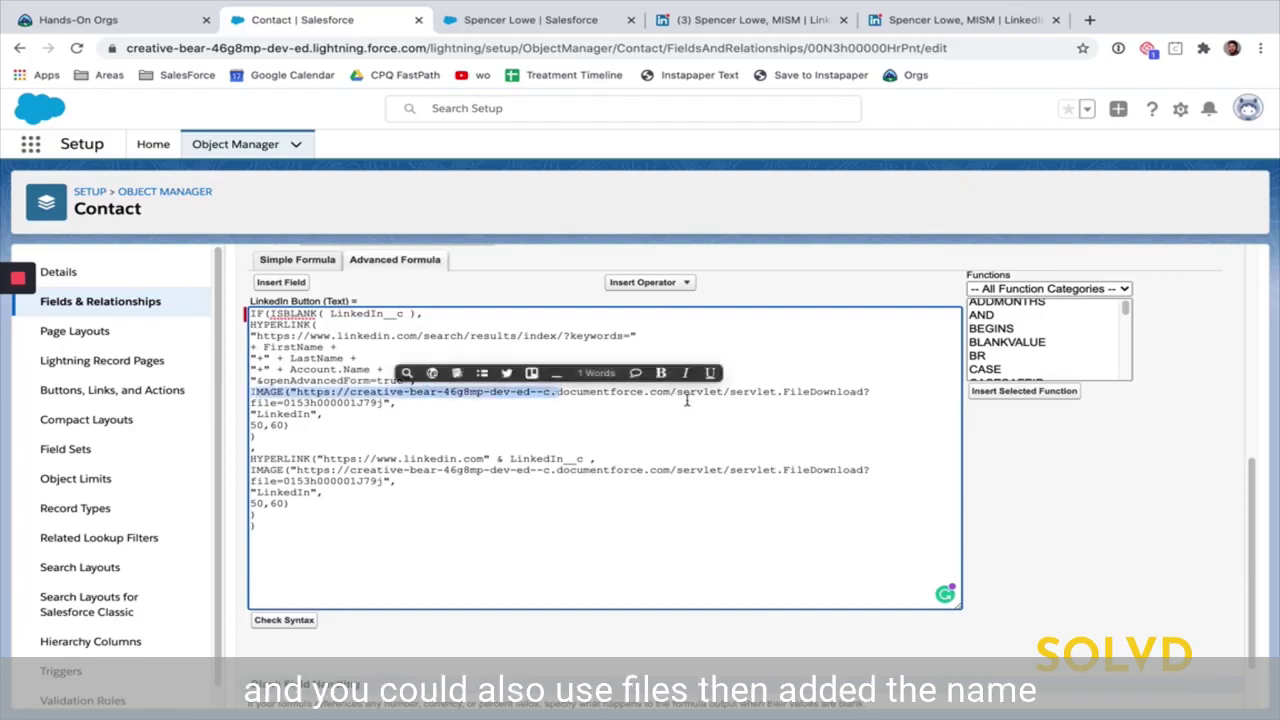
pyautogui.scroll(-1, 320, 418)
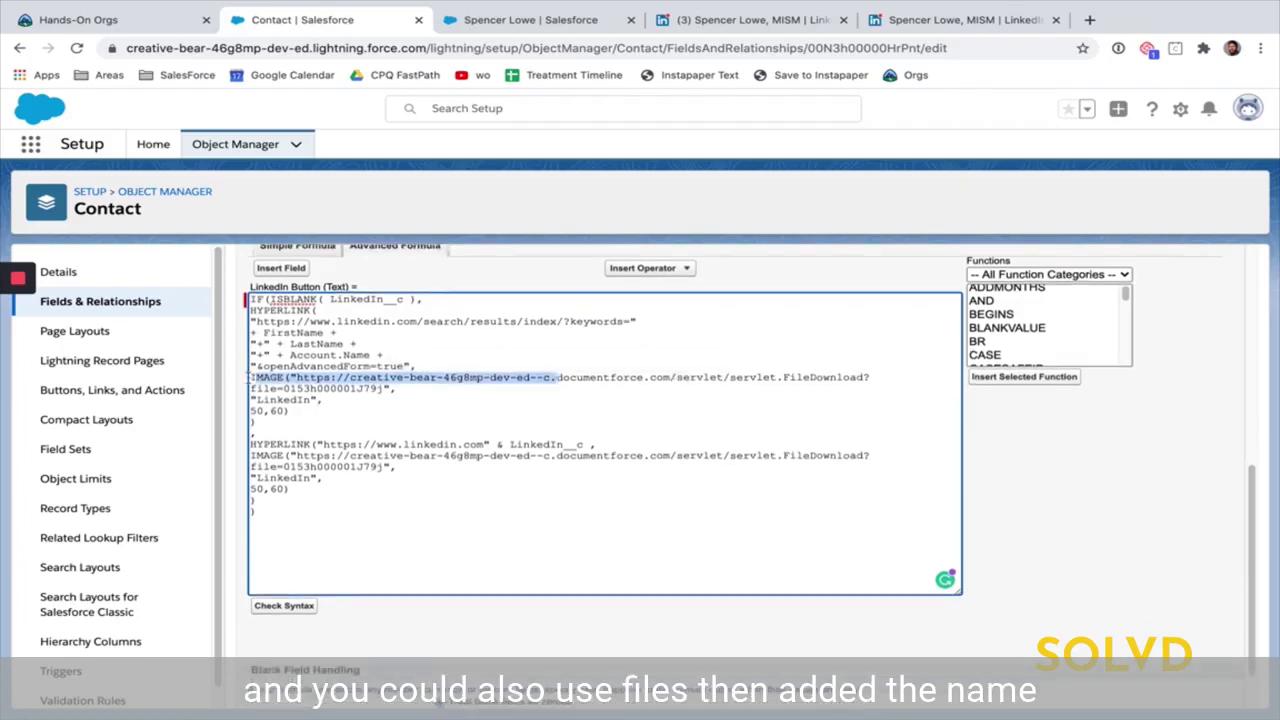
pyautogui.moveTo(251, 411); pyautogui.dragTo(285, 411)
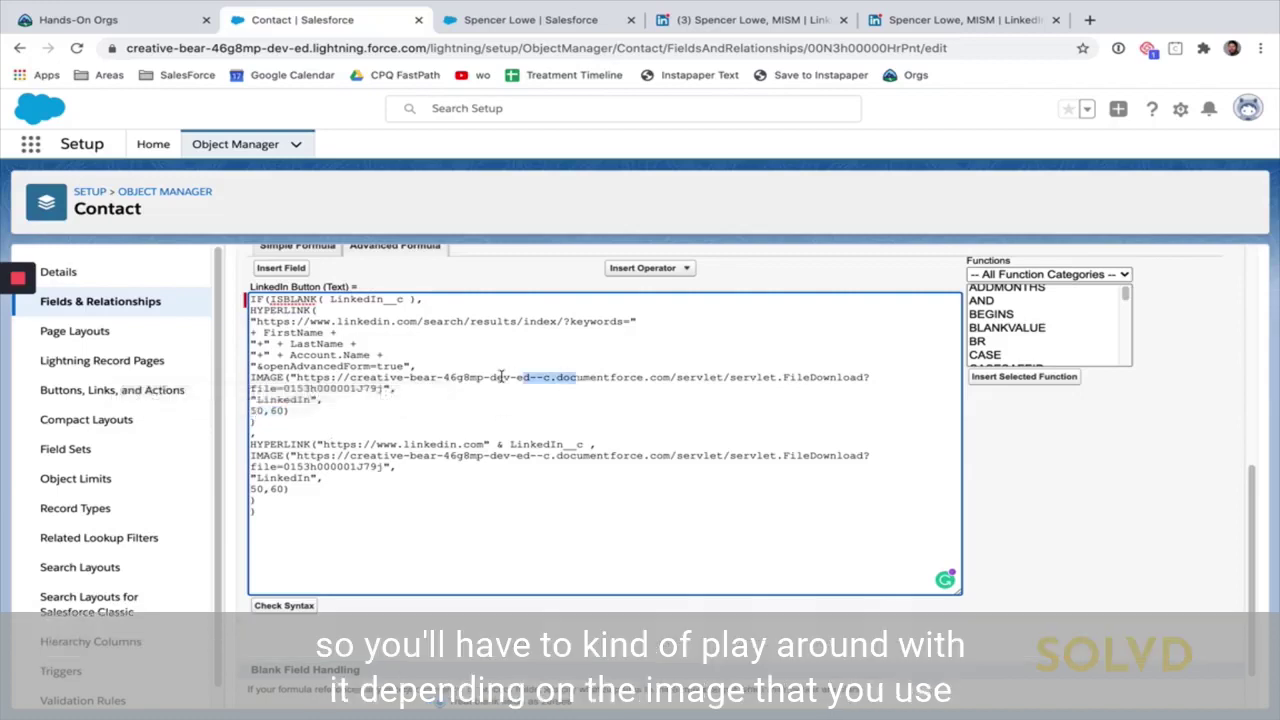
pyautogui.scroll(-1, 330, 418)
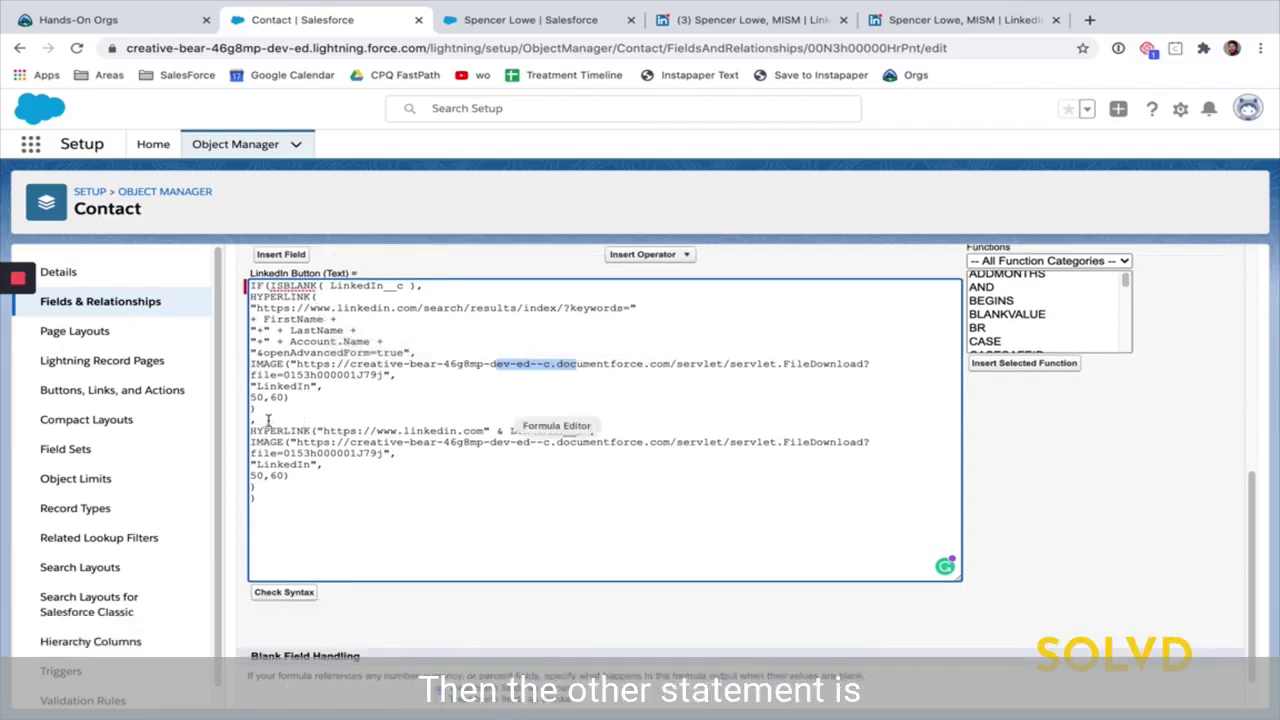
pyautogui.scroll(-1, 312, 422)
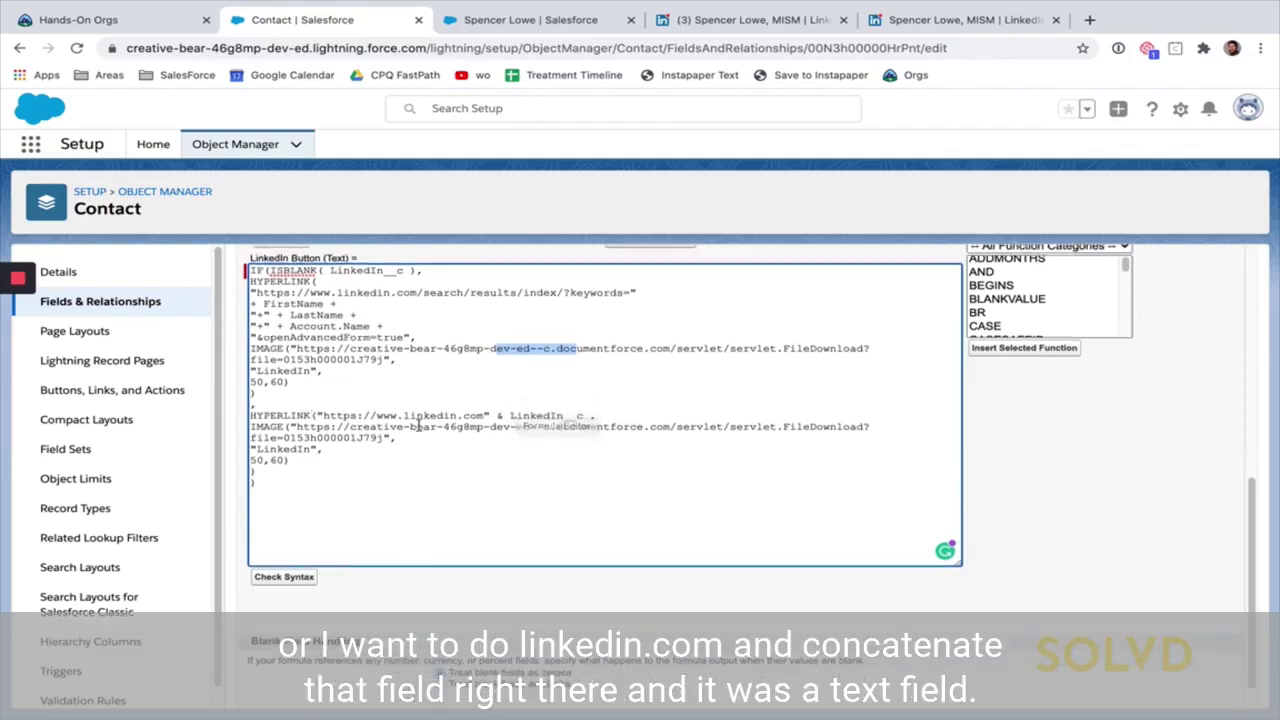
pyautogui.moveTo(376, 418); pyautogui.dragTo(486, 417)
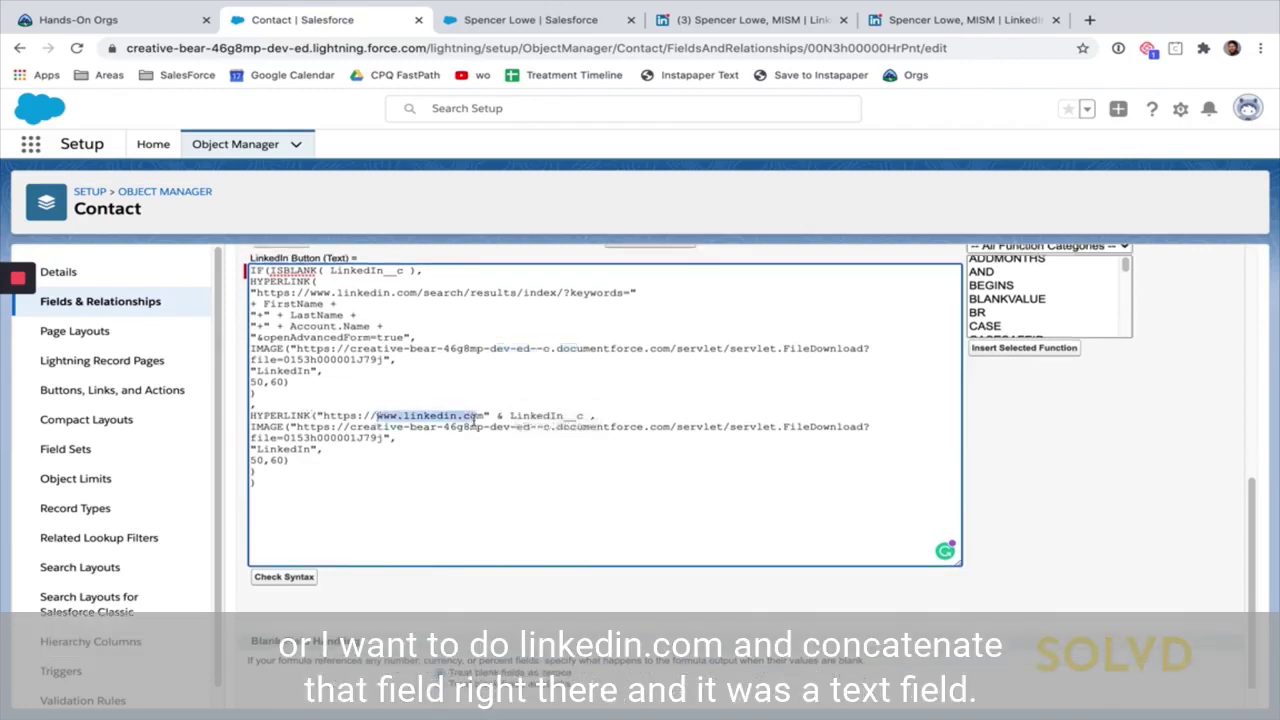
pyautogui.click(502, 416)
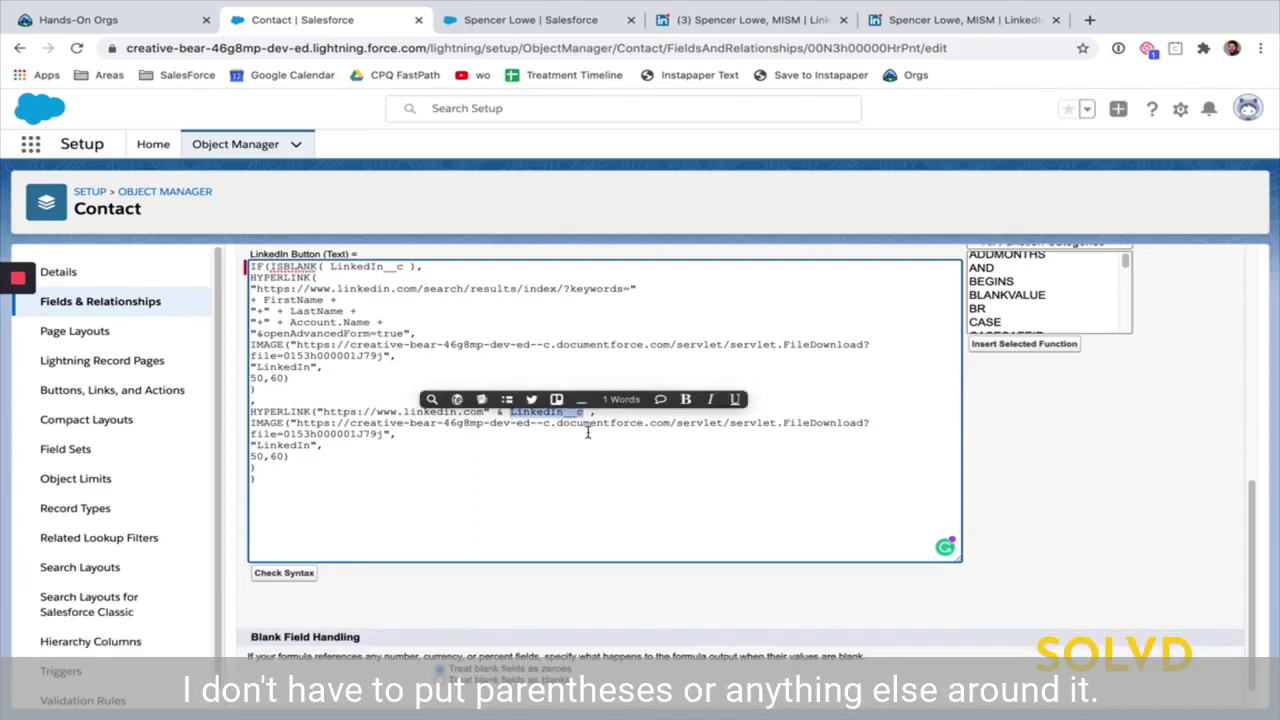
pyautogui.scroll(-1, 308, 440)
pyautogui.moveTo(252, 422); pyautogui.dragTo(292, 457)
pyautogui.click(537, 487)
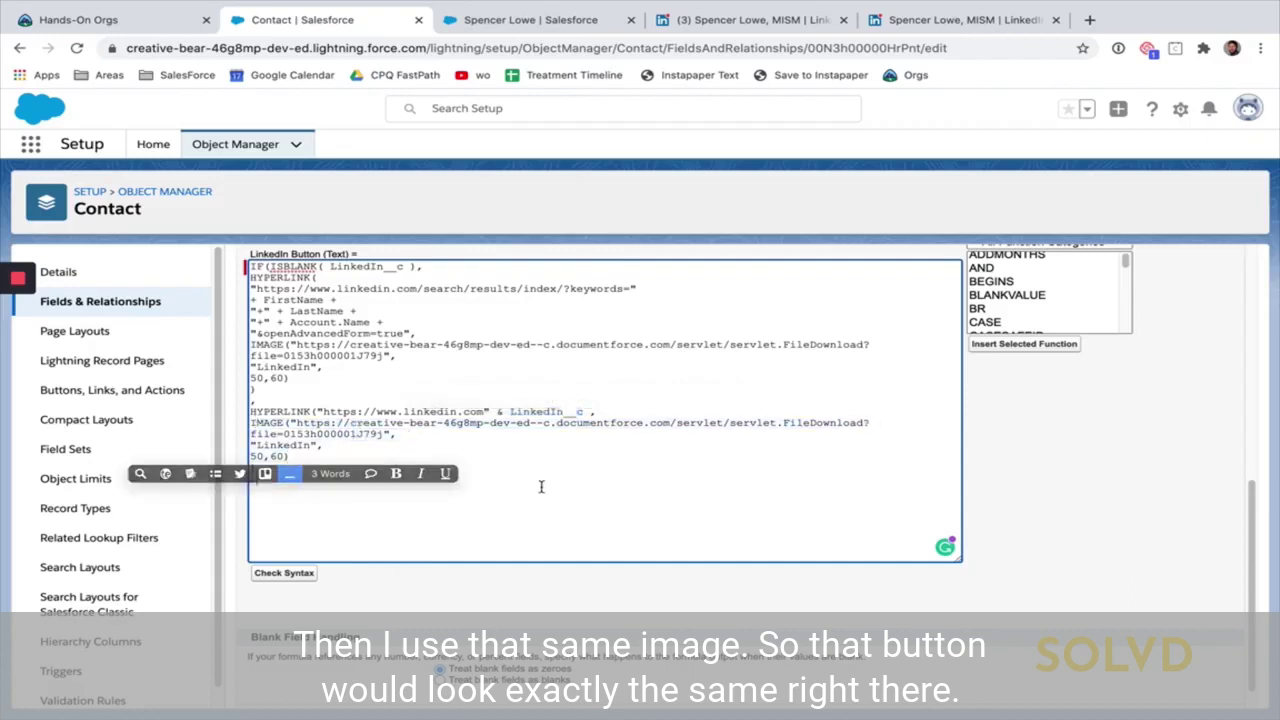
pyautogui.scroll(3, 593, 473)
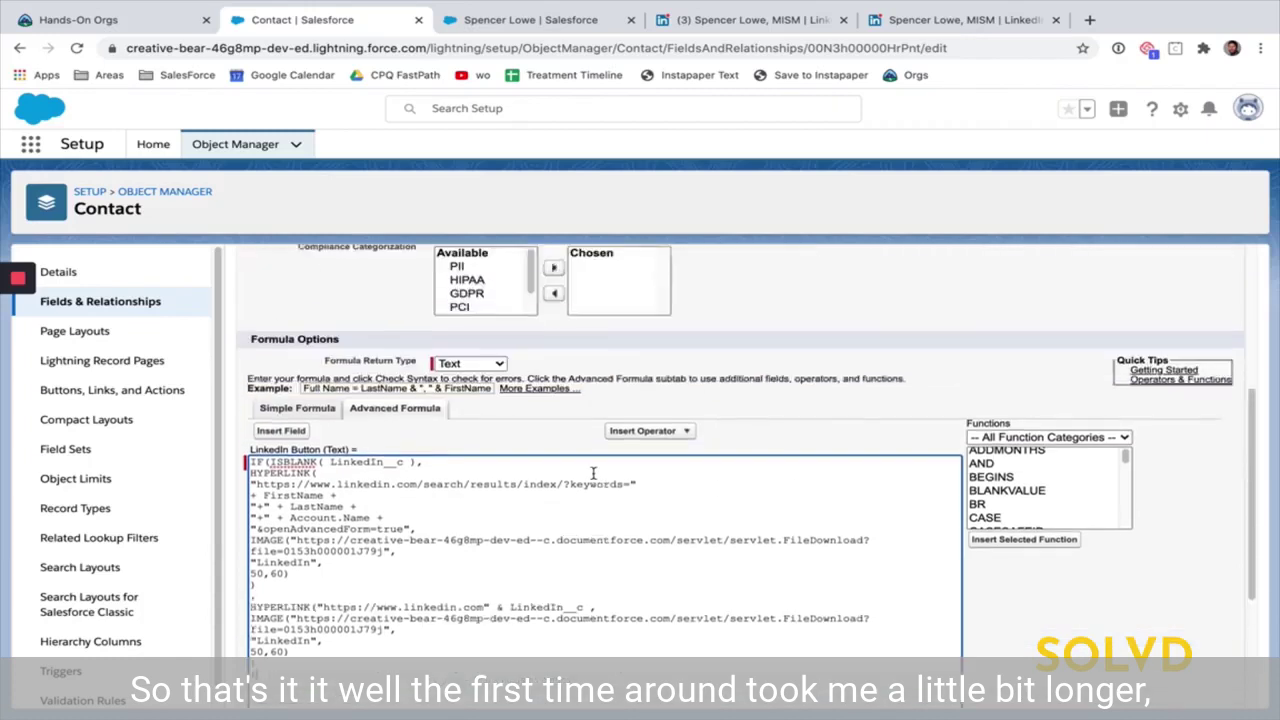
pyautogui.scroll(-3, 593, 473)
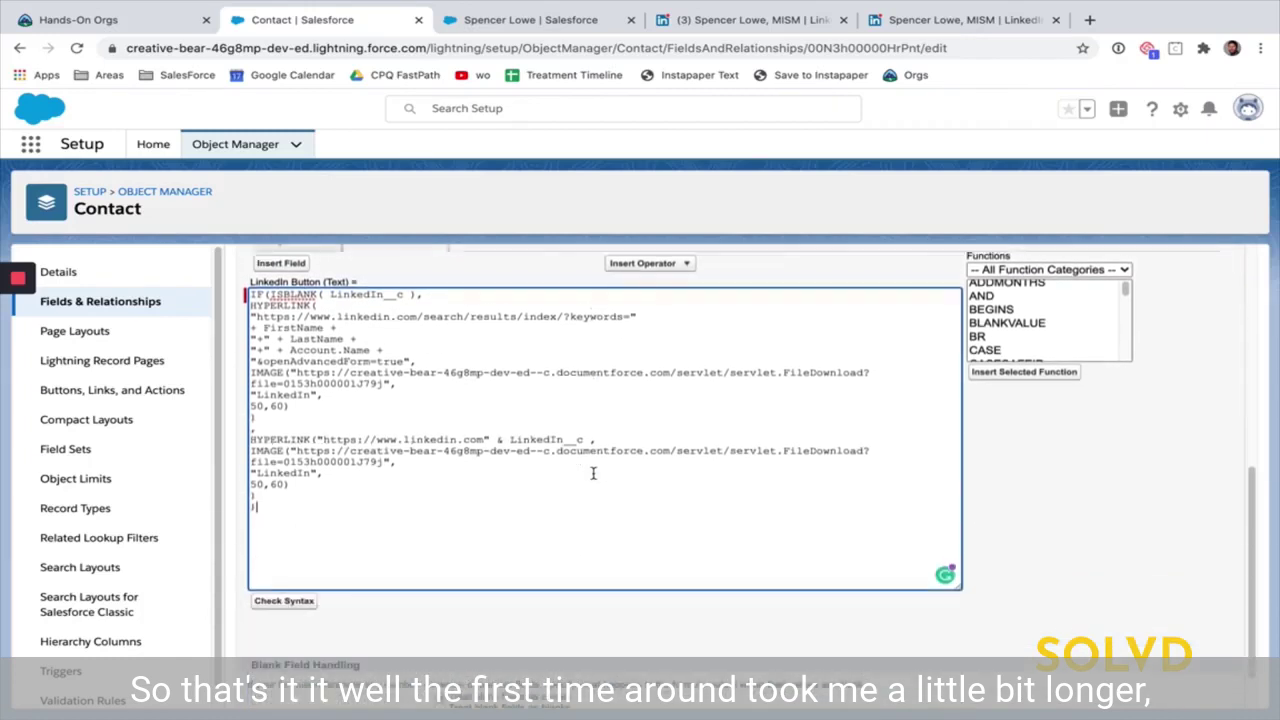
pyautogui.scroll(2, 660, 423)
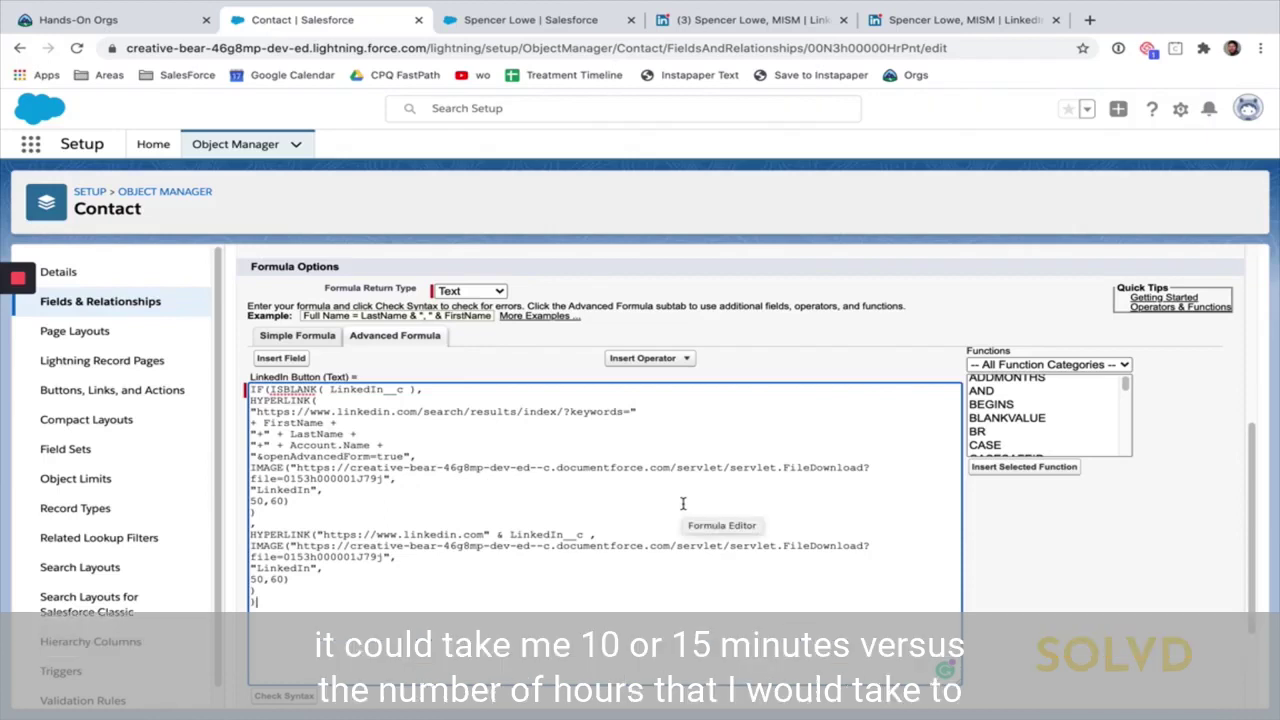
pyautogui.scroll(6, 681, 510)
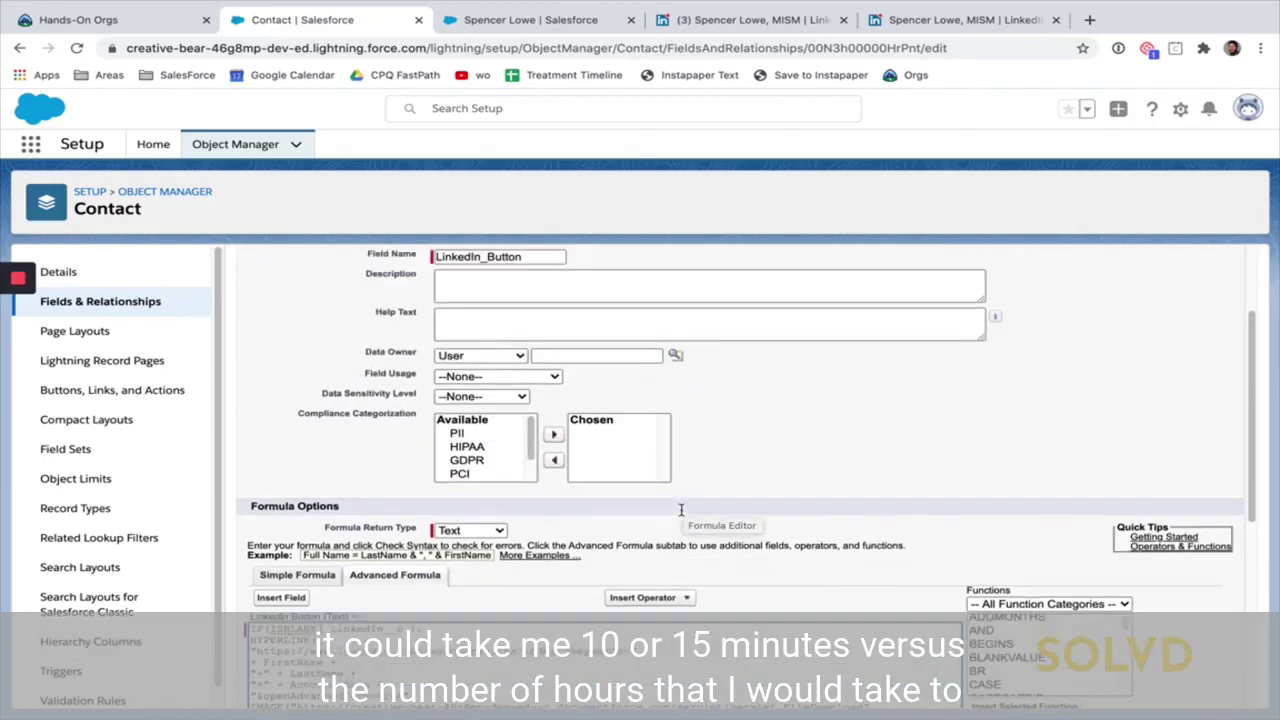
pyautogui.scroll(-5, 681, 510)
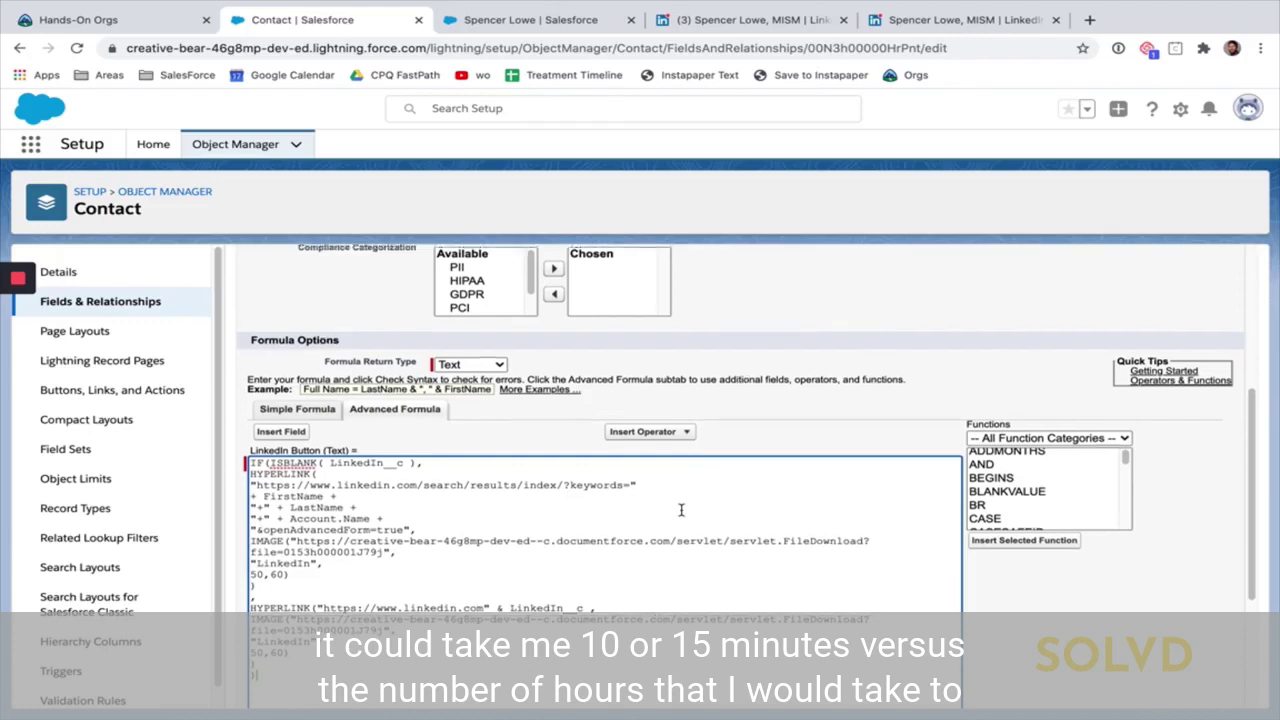
pyautogui.scroll(3, 446, 502)
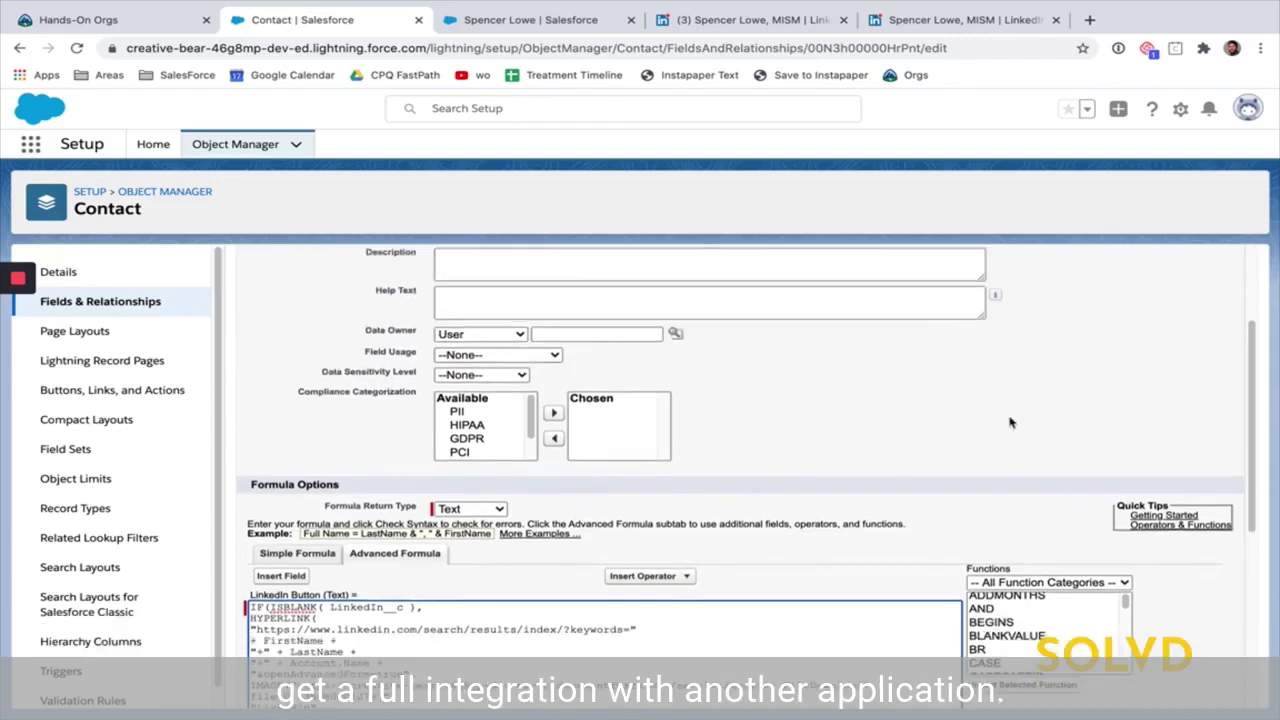
pyautogui.scroll(3, 1006, 380)
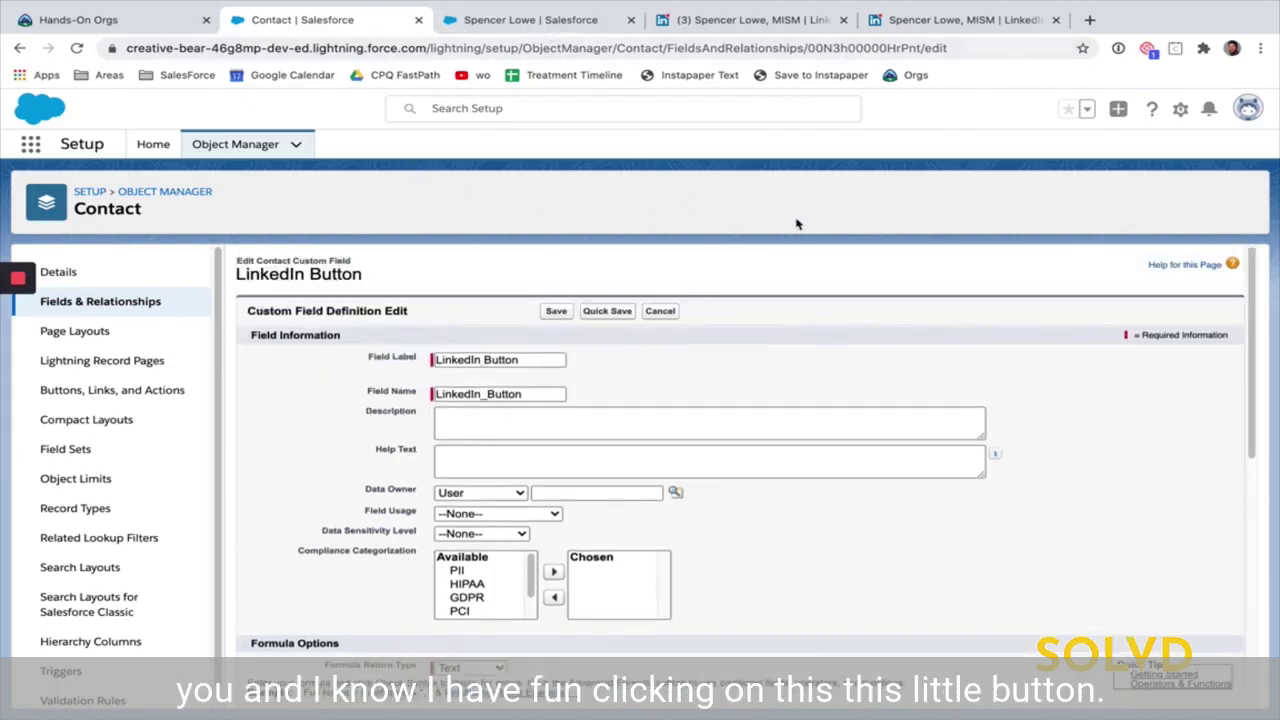
# - Test the contact record's LinkedIn icon once more, then go to the Contacts list
pyautogui.click(565, 22)
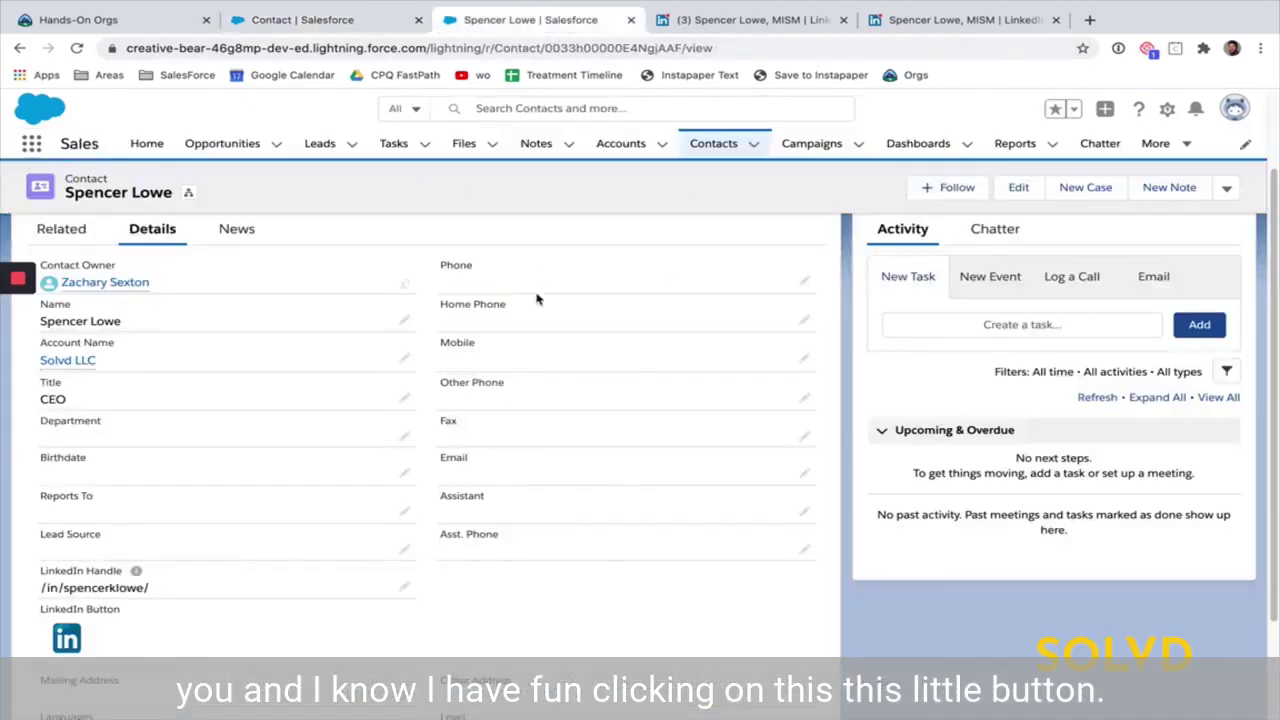
pyautogui.click(650, 274)
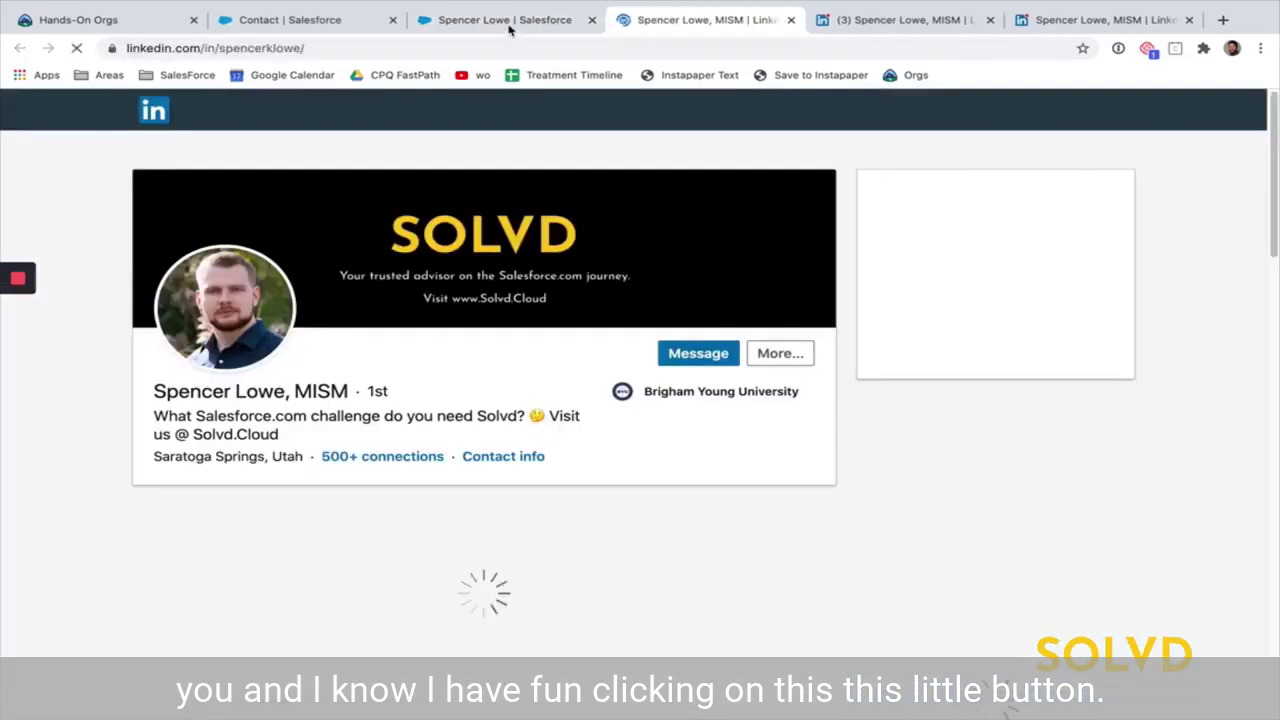
pyautogui.click(509, 22)
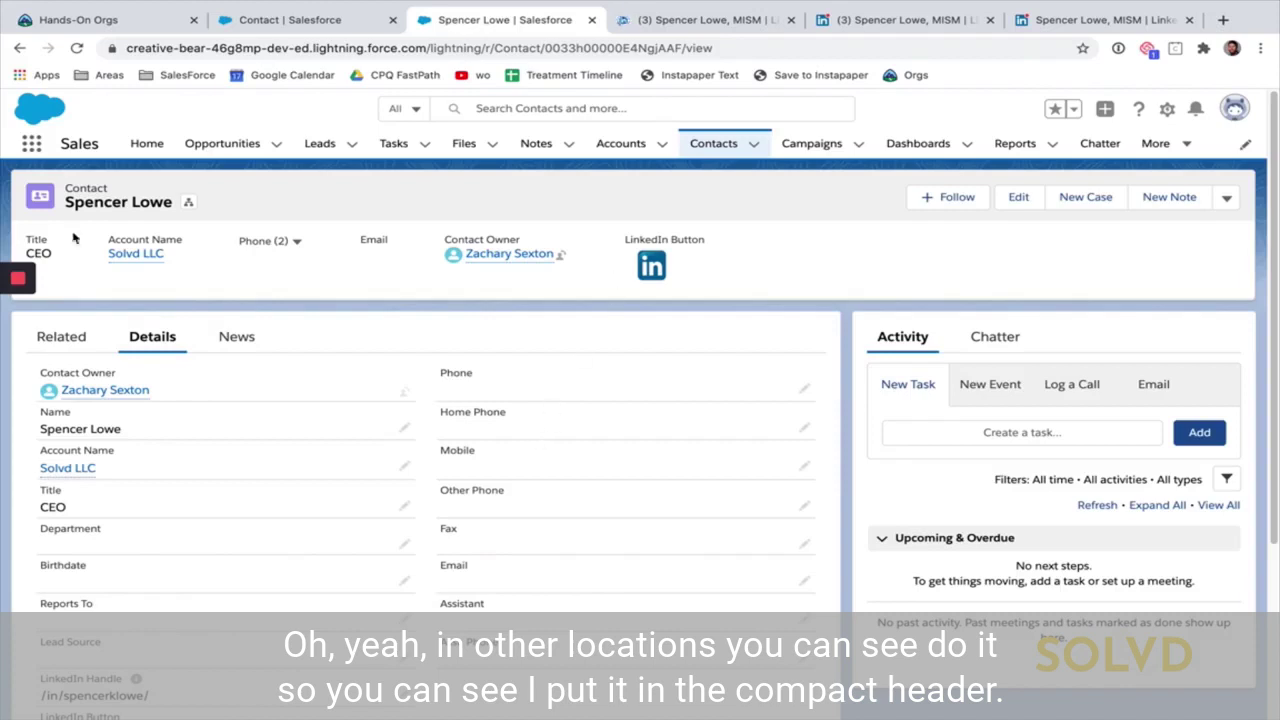
pyautogui.scroll(-1, 517, 468)
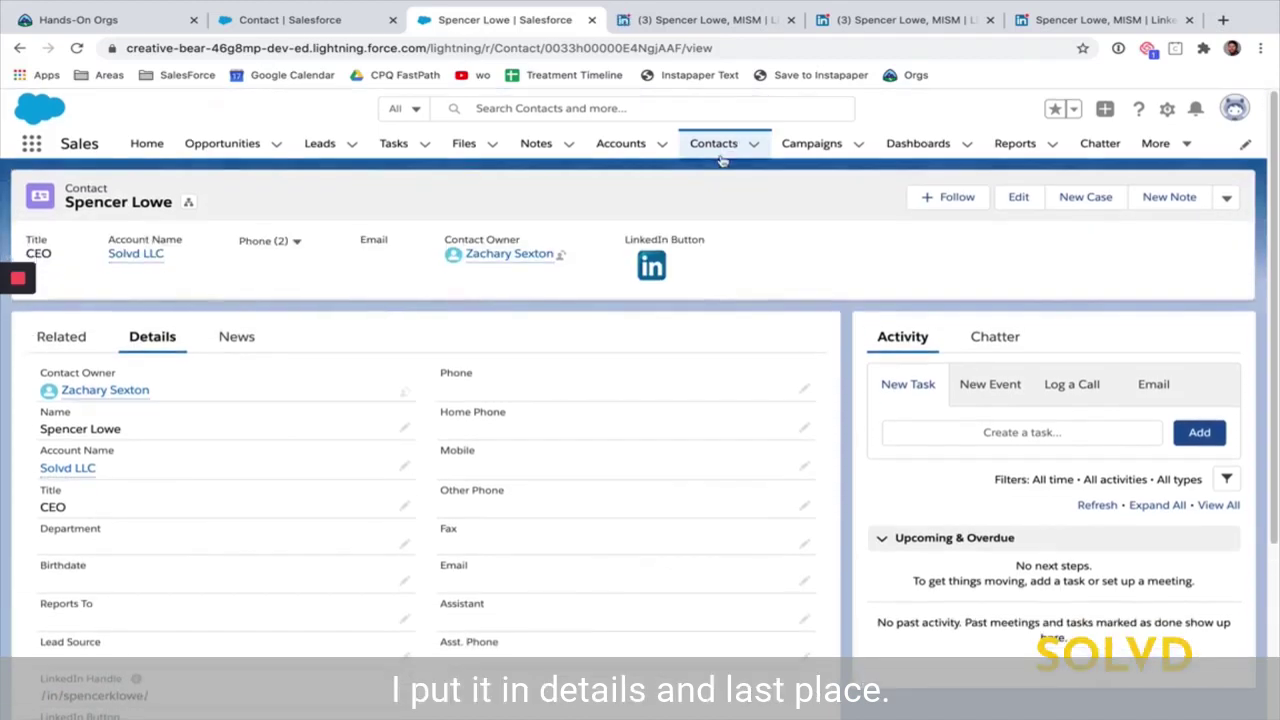
pyautogui.click(716, 150)
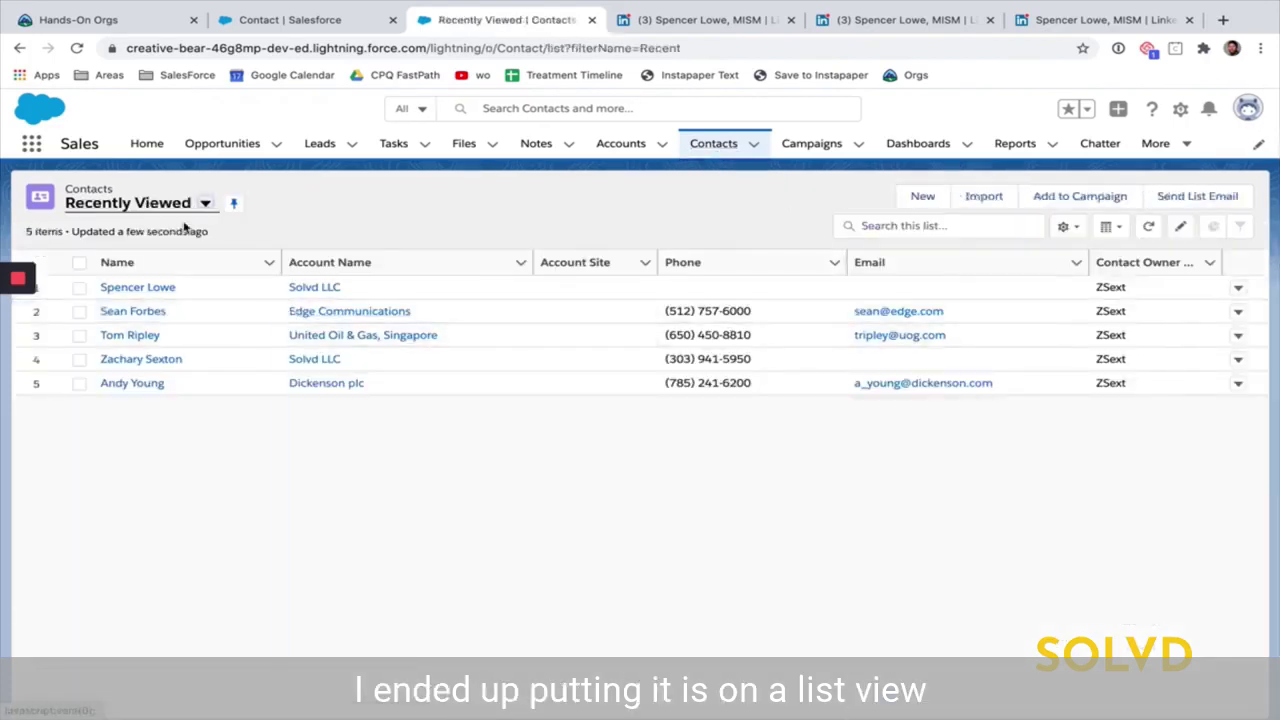
# - Switch the Contacts list to the LinkedIn Contacts list view
pyautogui.click(163, 204)
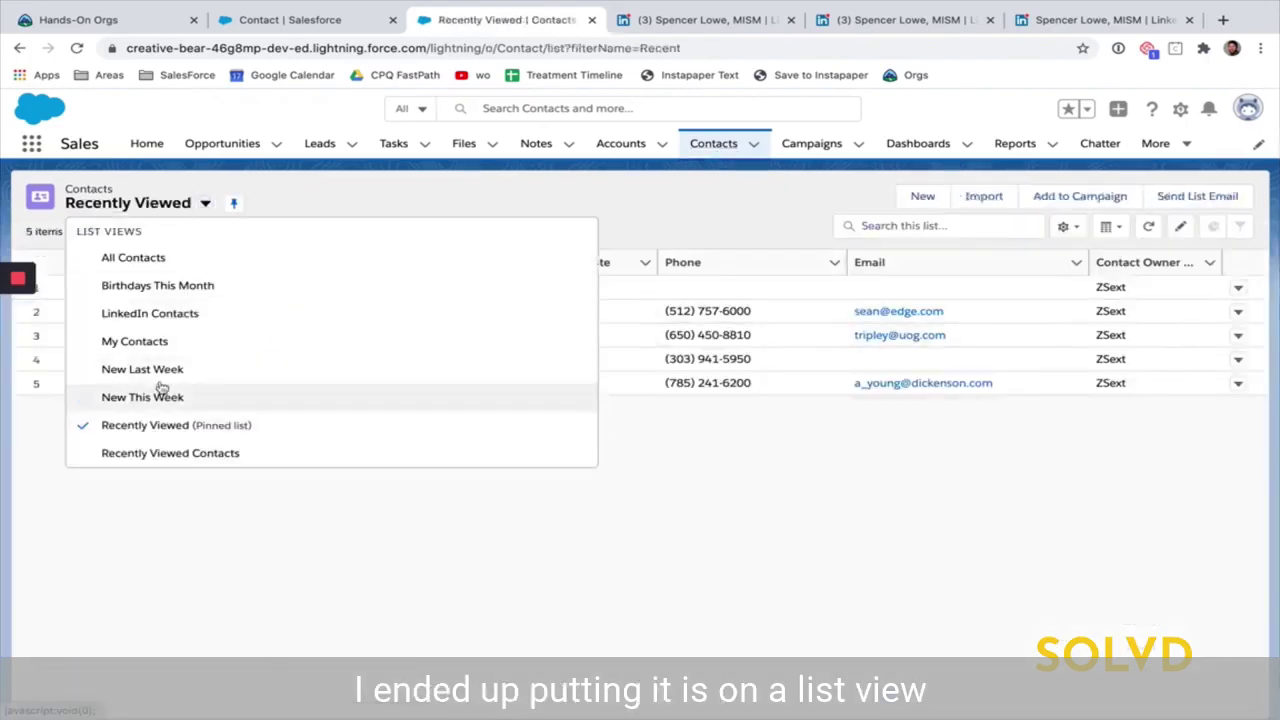
pyautogui.click(160, 313)
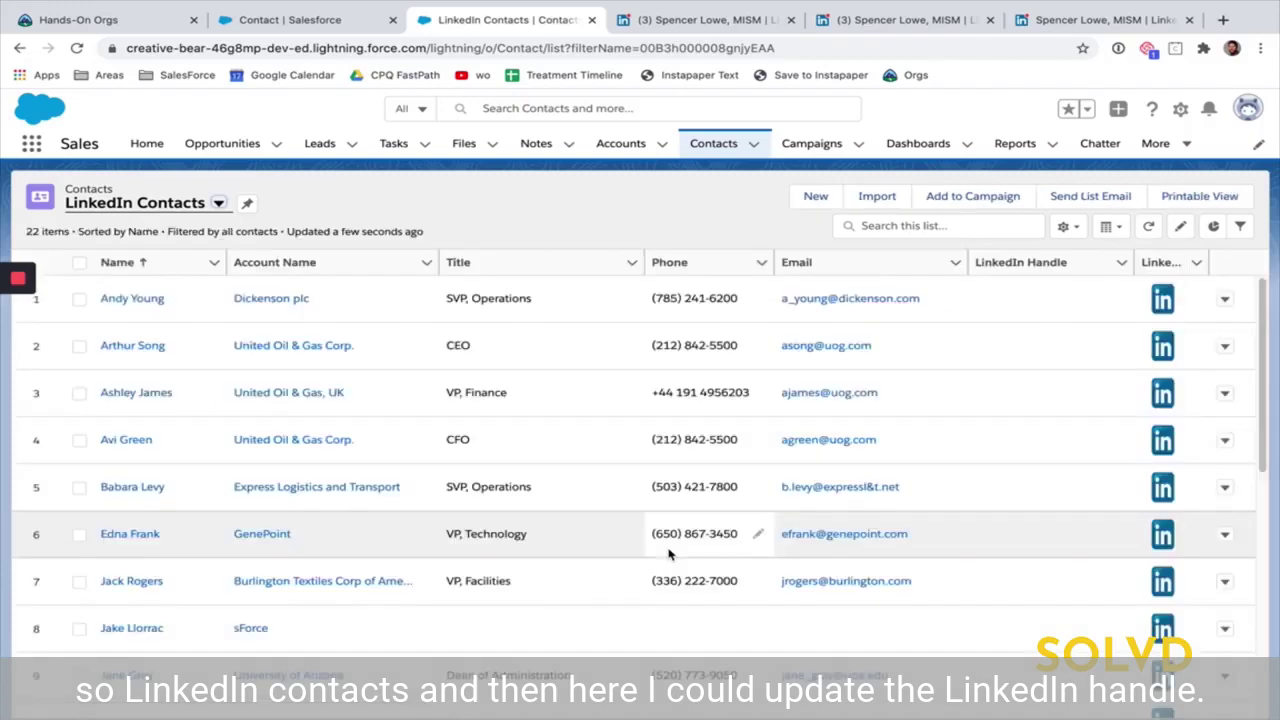
pyautogui.scroll(-1, 1070, 550)
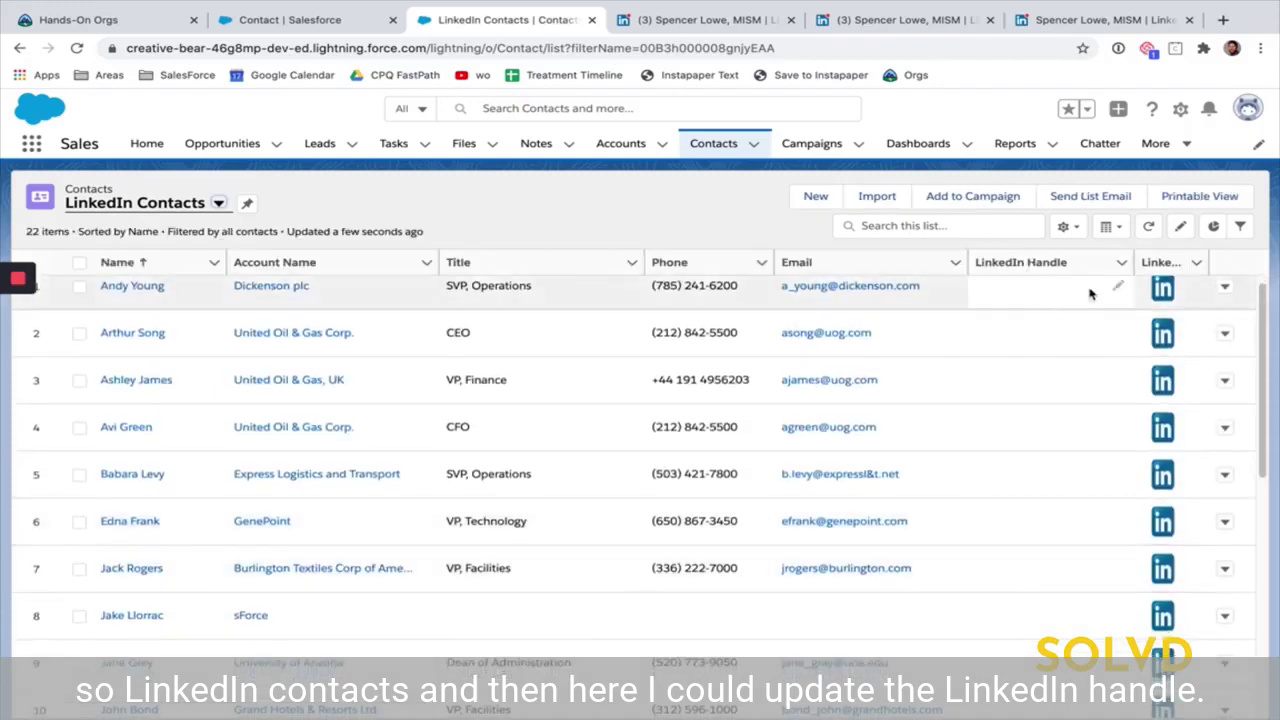
pyautogui.scroll(-4, 1080, 410)
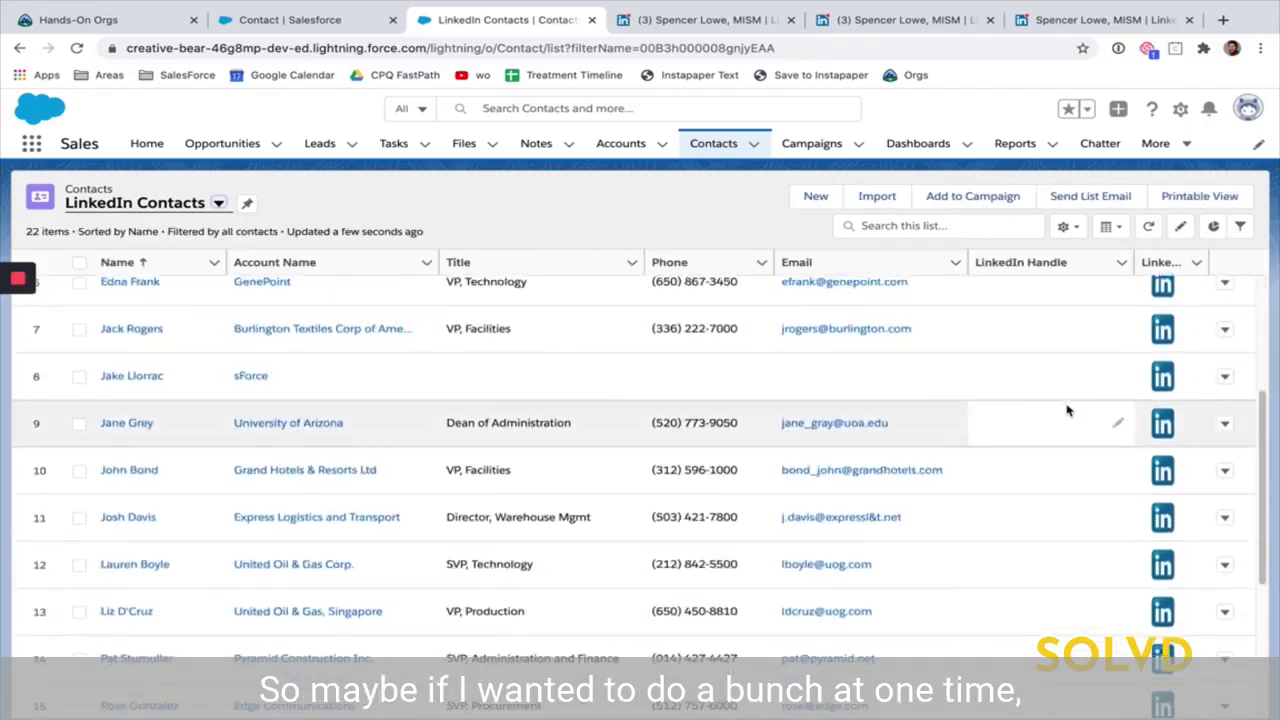
# - Try row 13's LinkedIn search, which finds no results, and return to the list
pyautogui.click(1163, 424)
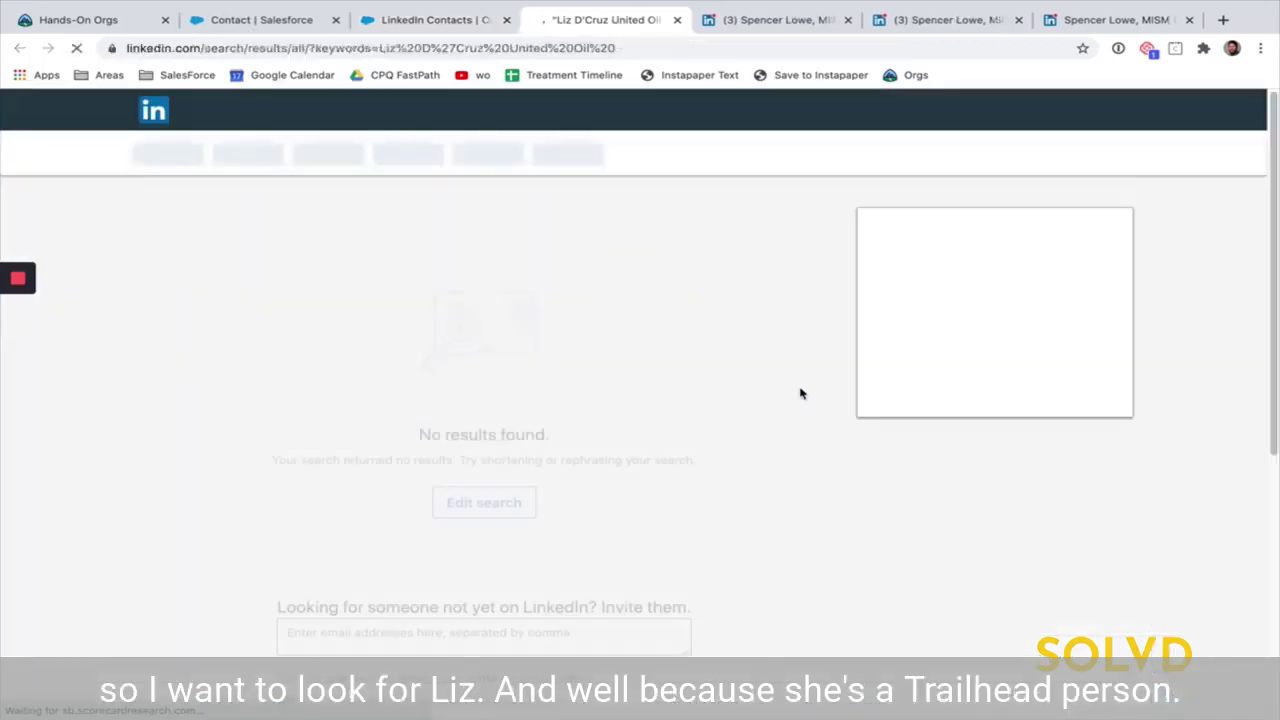
pyautogui.scroll(-3, 607, 290)
pyautogui.scroll(-1, 607, 290)
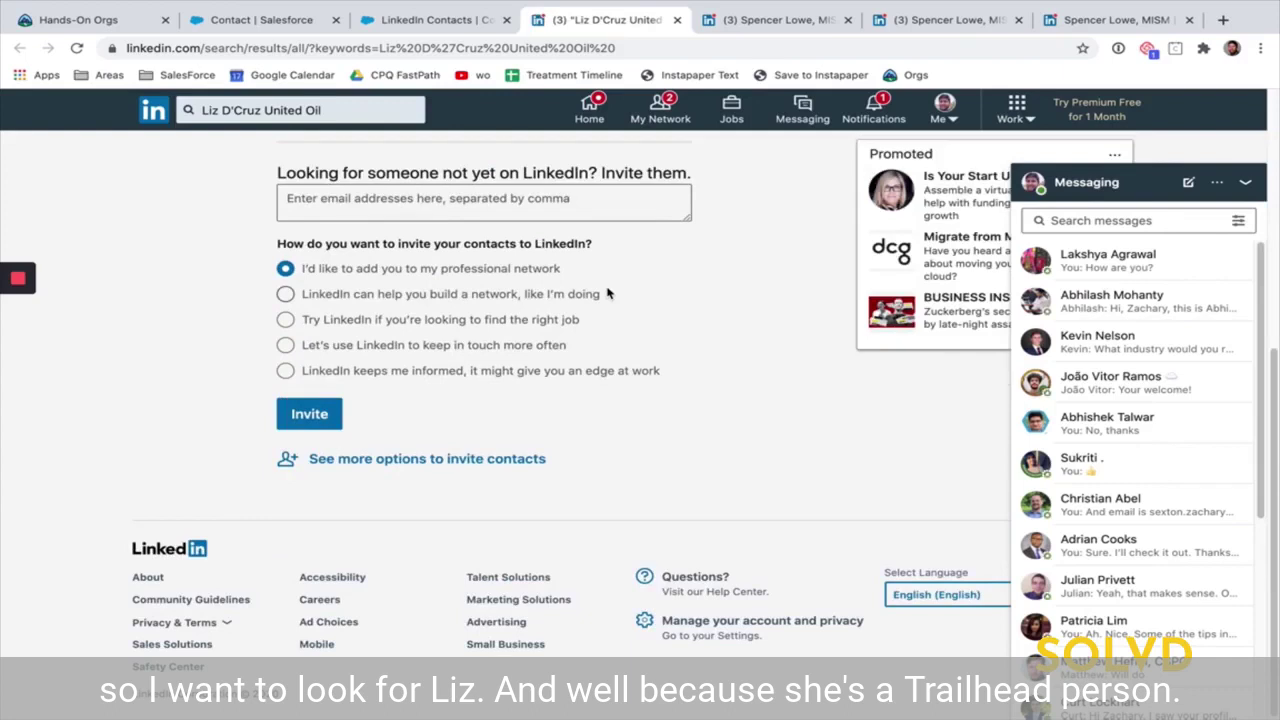
pyautogui.scroll(3, 607, 290)
pyautogui.click(433, 20)
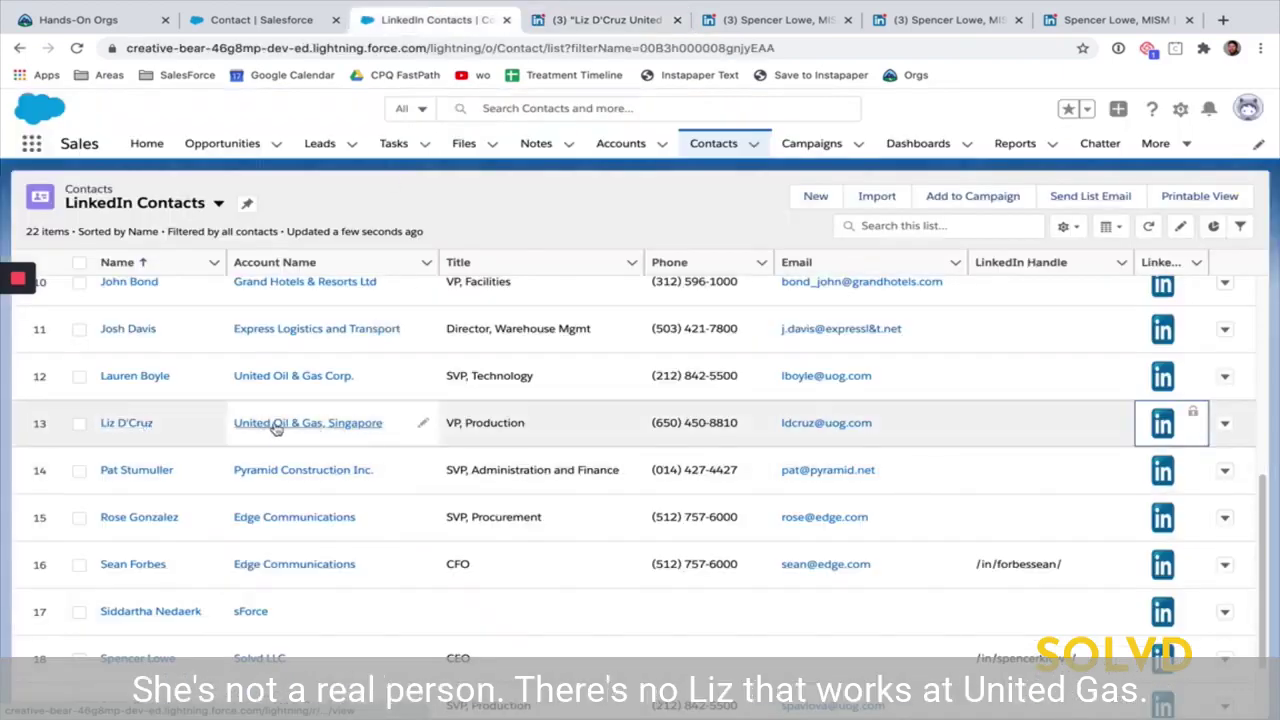
pyautogui.scroll(-1, 957, 500)
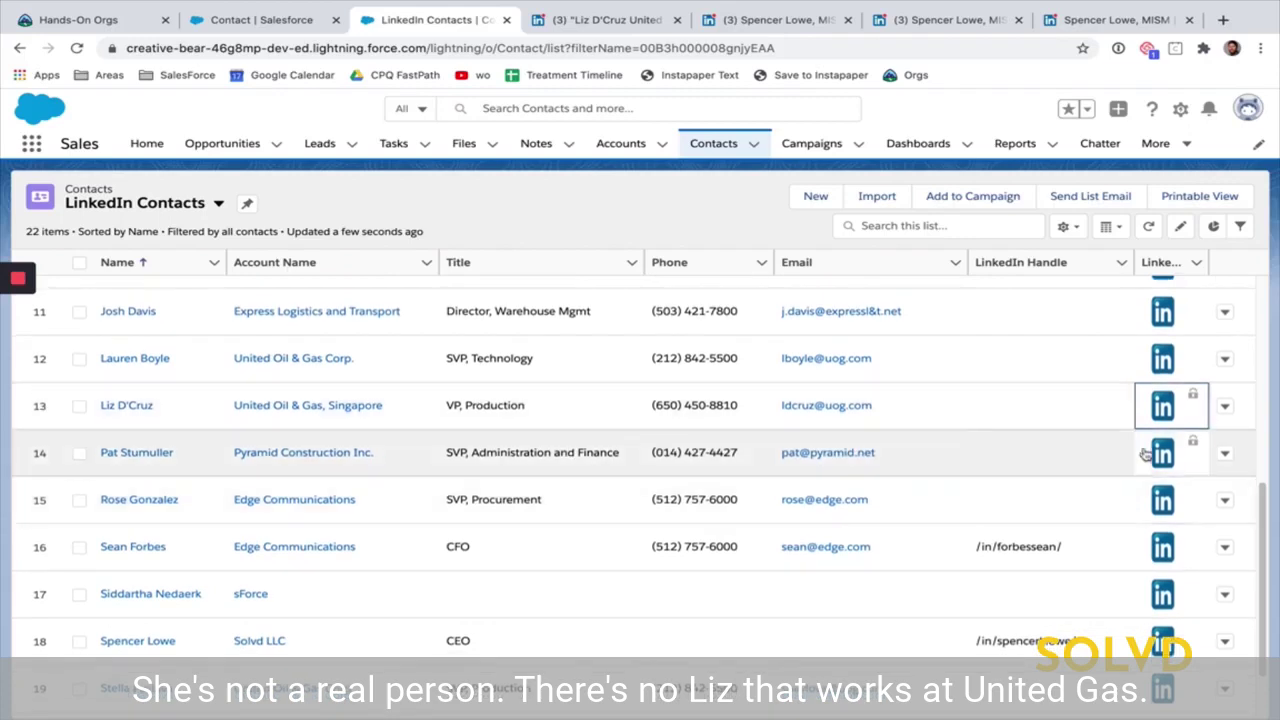
# - Try row 14's LinkedIn search and return to the LinkedIn Contacts list
pyautogui.click(1162, 452)
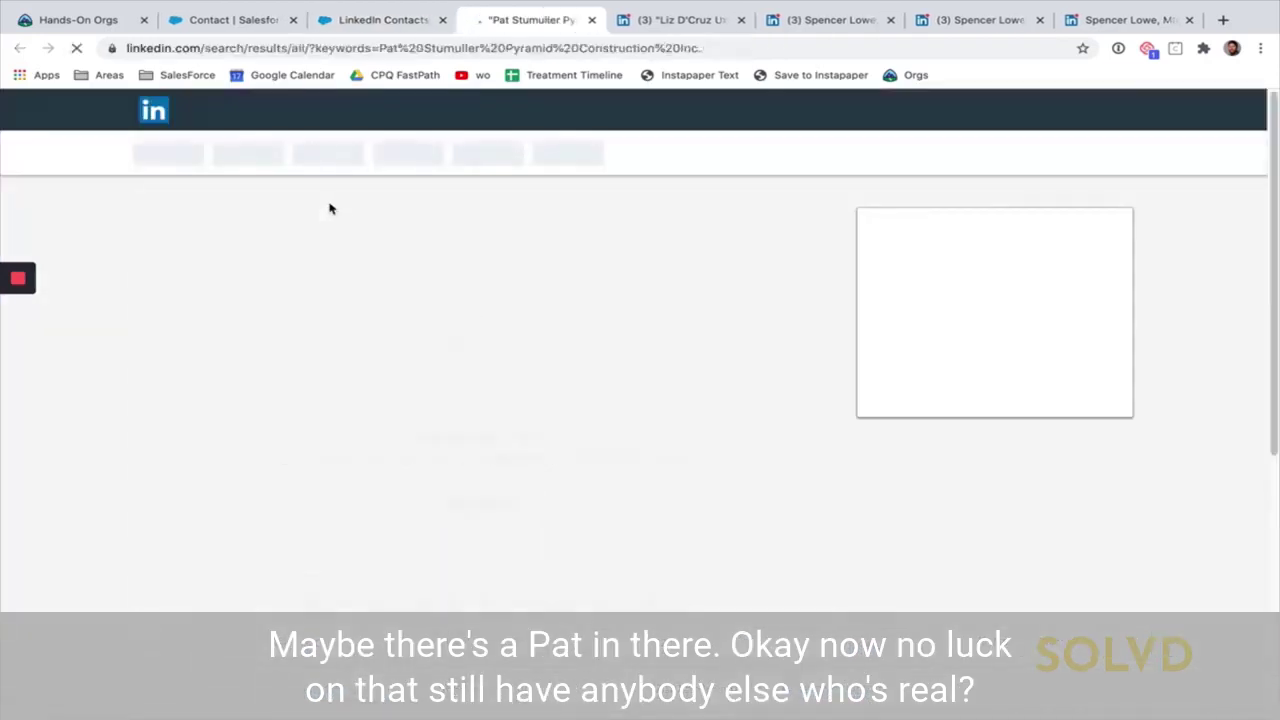
pyautogui.scroll(-5, 340, 180)
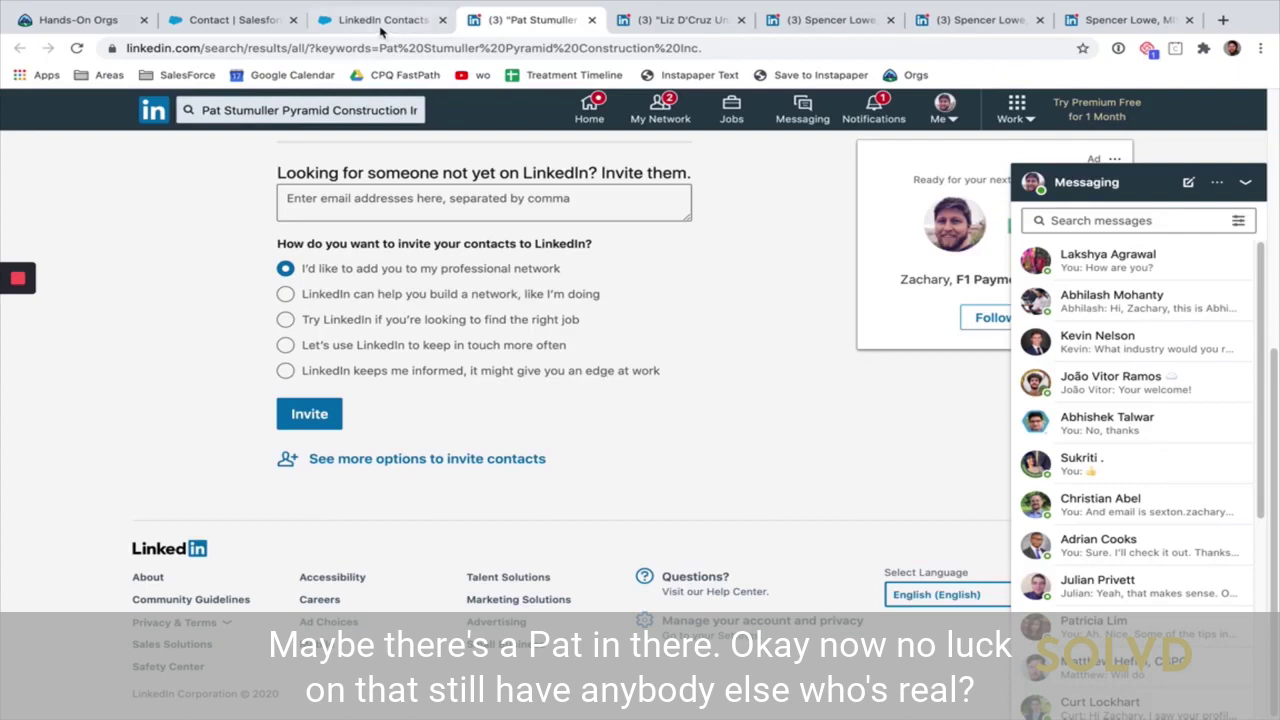
pyautogui.click(382, 20)
pyautogui.scroll(-3, 1000, 530)
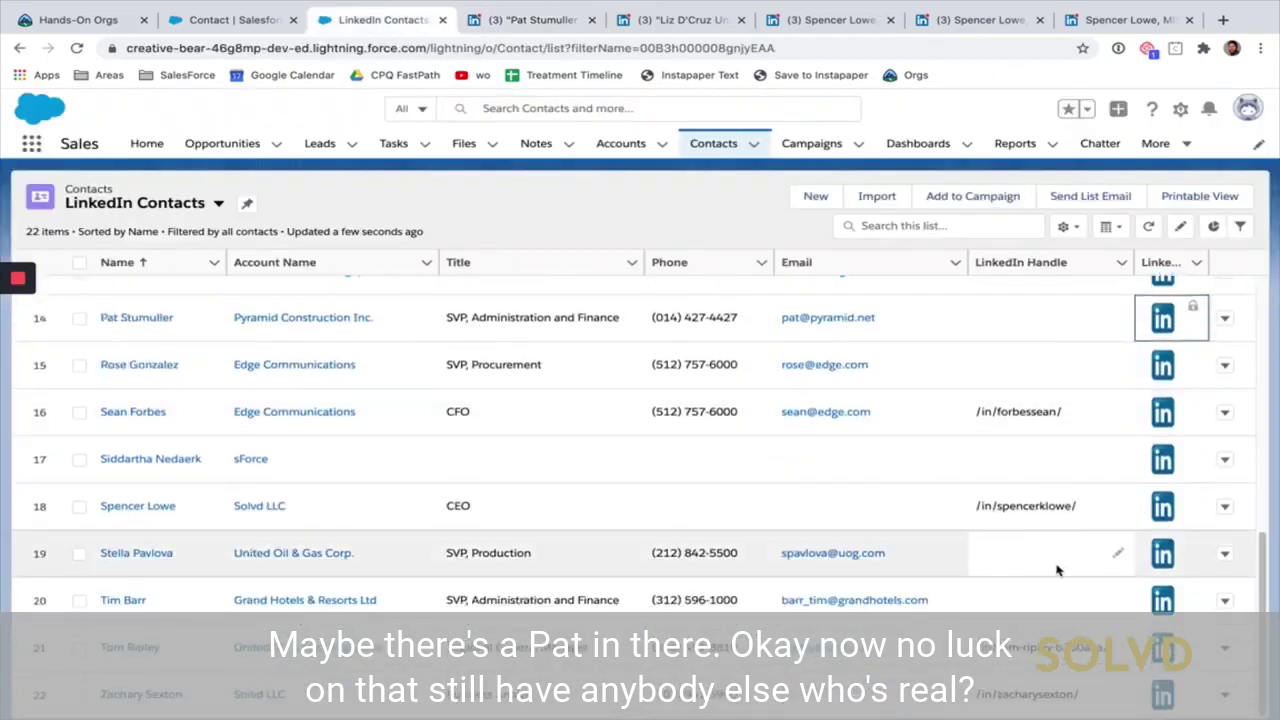
# - Search LinkedIn for row 20, open the closest match, and copy its profile handle
pyautogui.click(1162, 600)
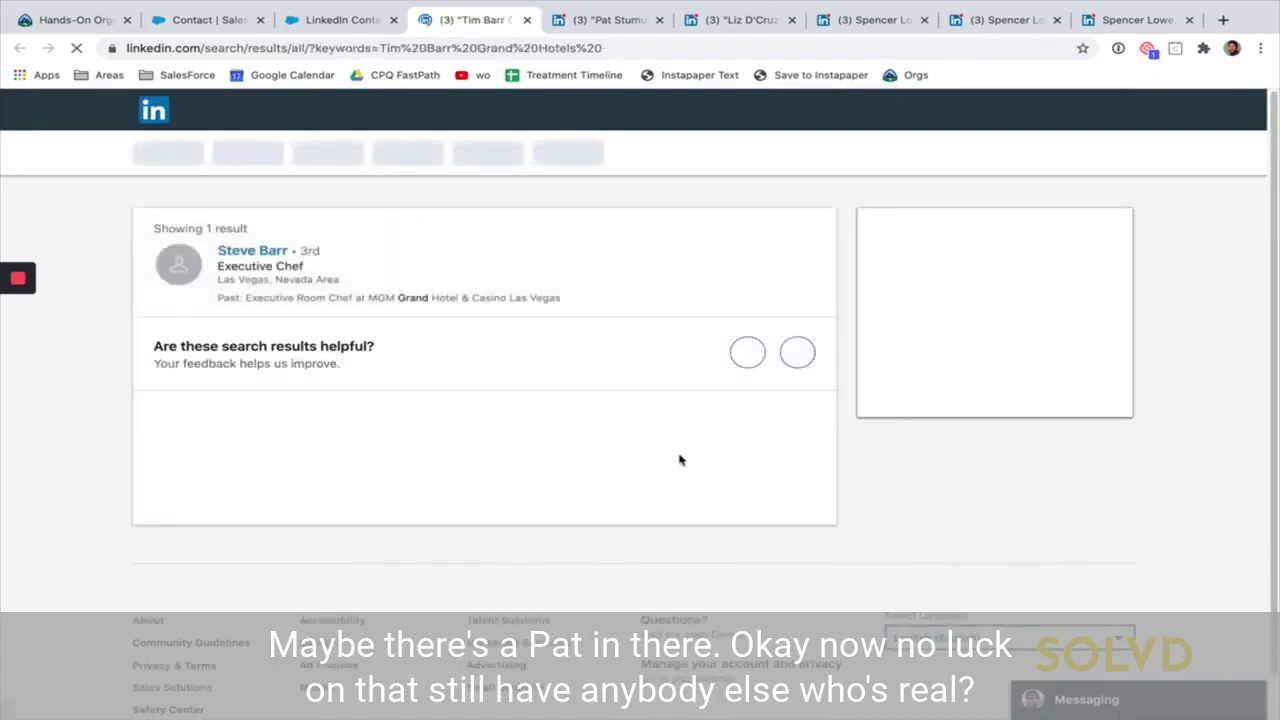
pyautogui.click(249, 257)
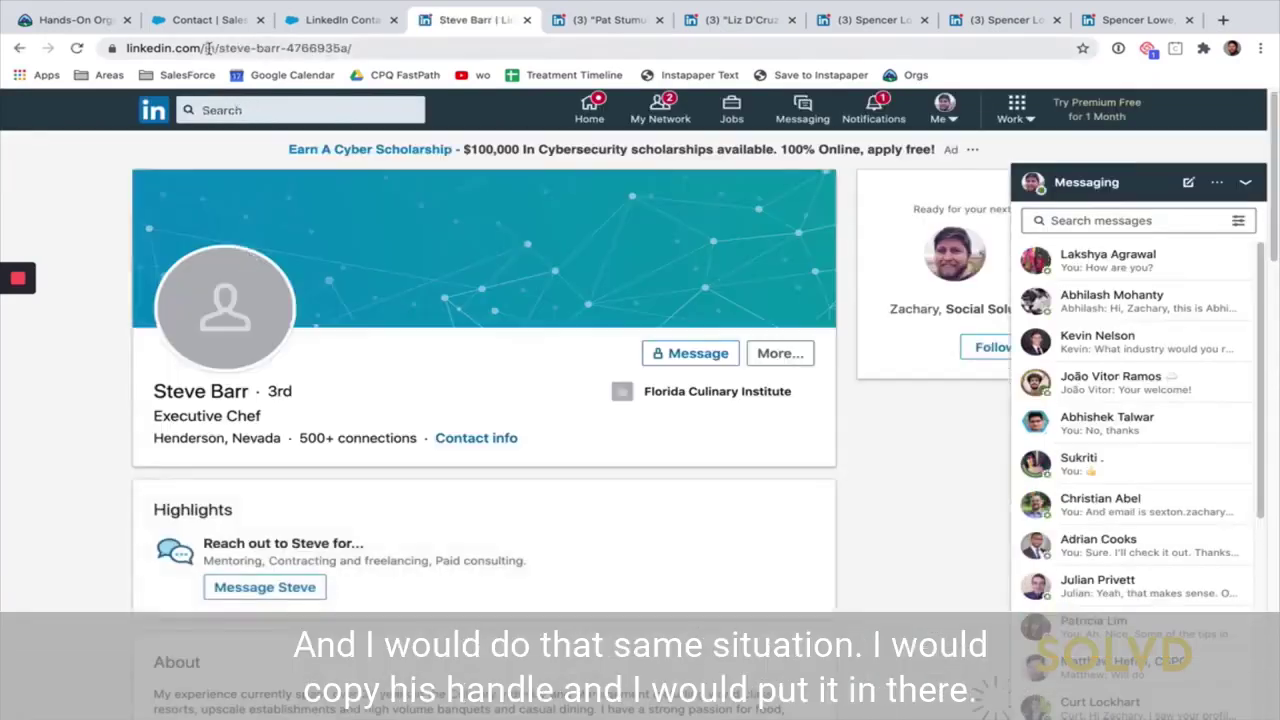
pyautogui.moveTo(208, 48); pyautogui.dragTo(365, 53)
pyautogui.press('super+c')
pyautogui.click(314, 14)
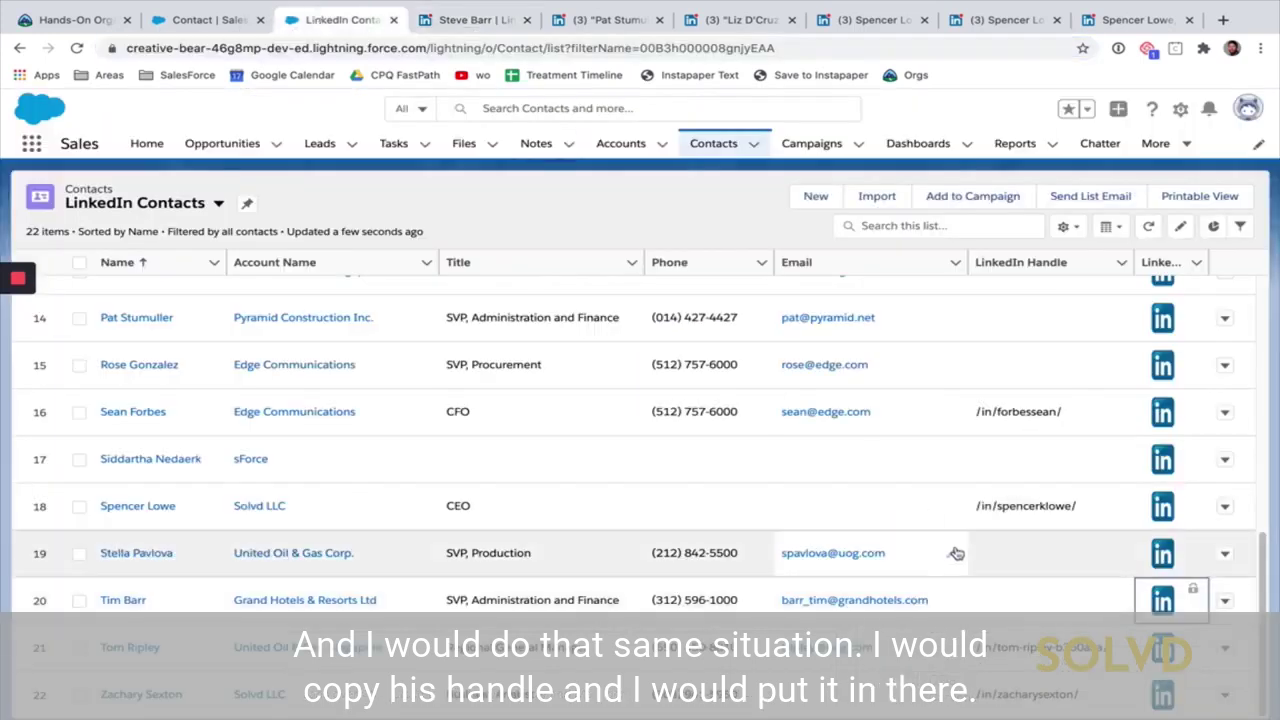
# - Paste the copied handle into row 20's LinkedIn Handle cell and save it
pyautogui.click(1115, 603)
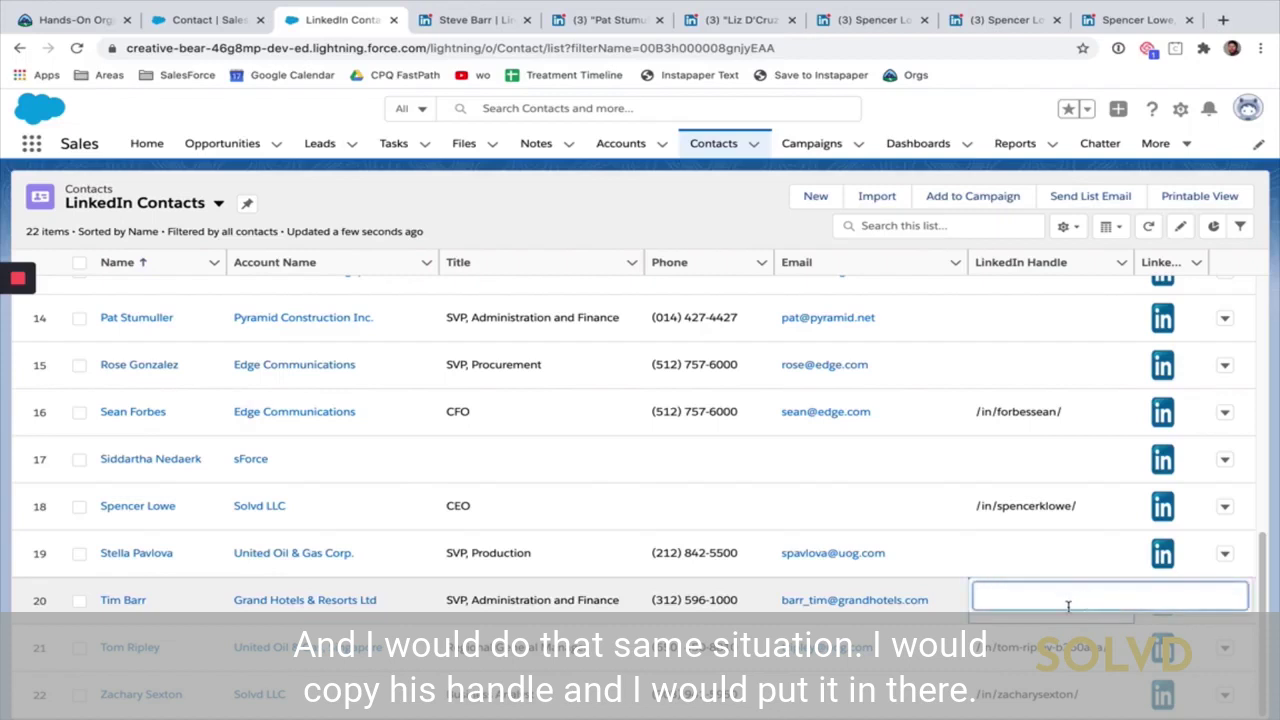
pyautogui.press('super+v')
pyautogui.press('Return')
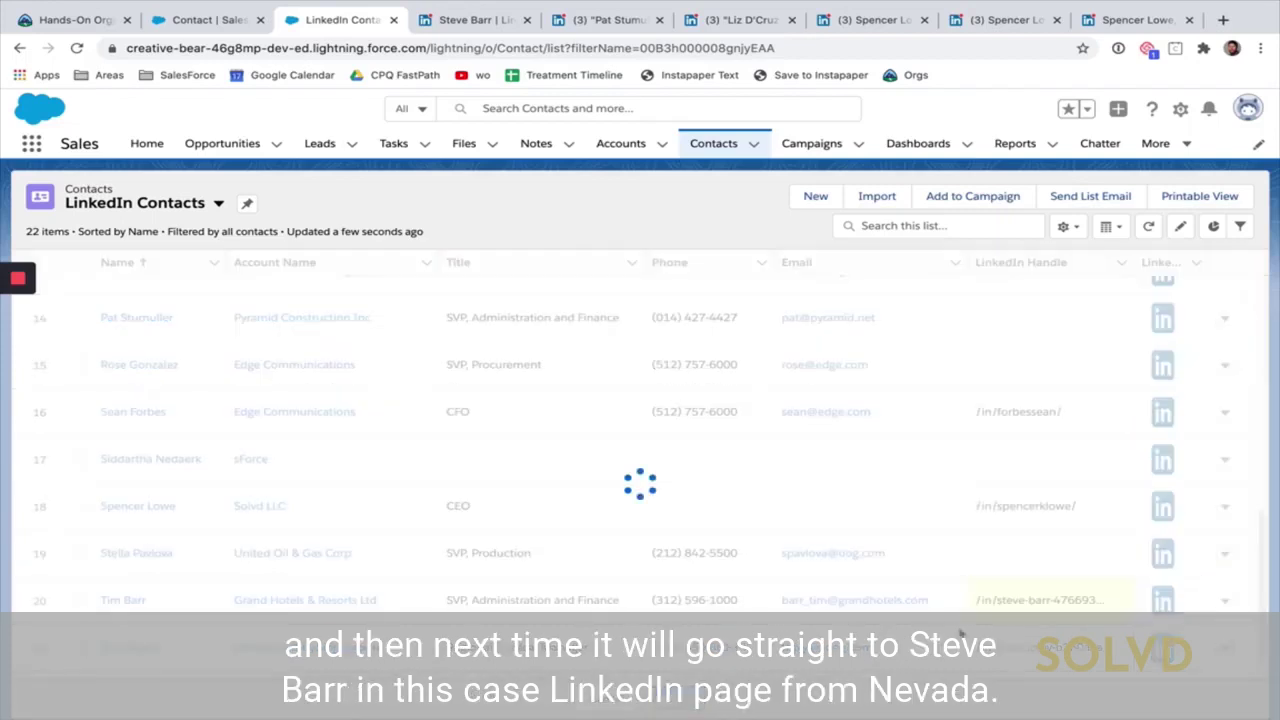
# - Confirm row 20's LinkedIn button opens the saved profile, then return to the list
pyautogui.click(1160, 602)
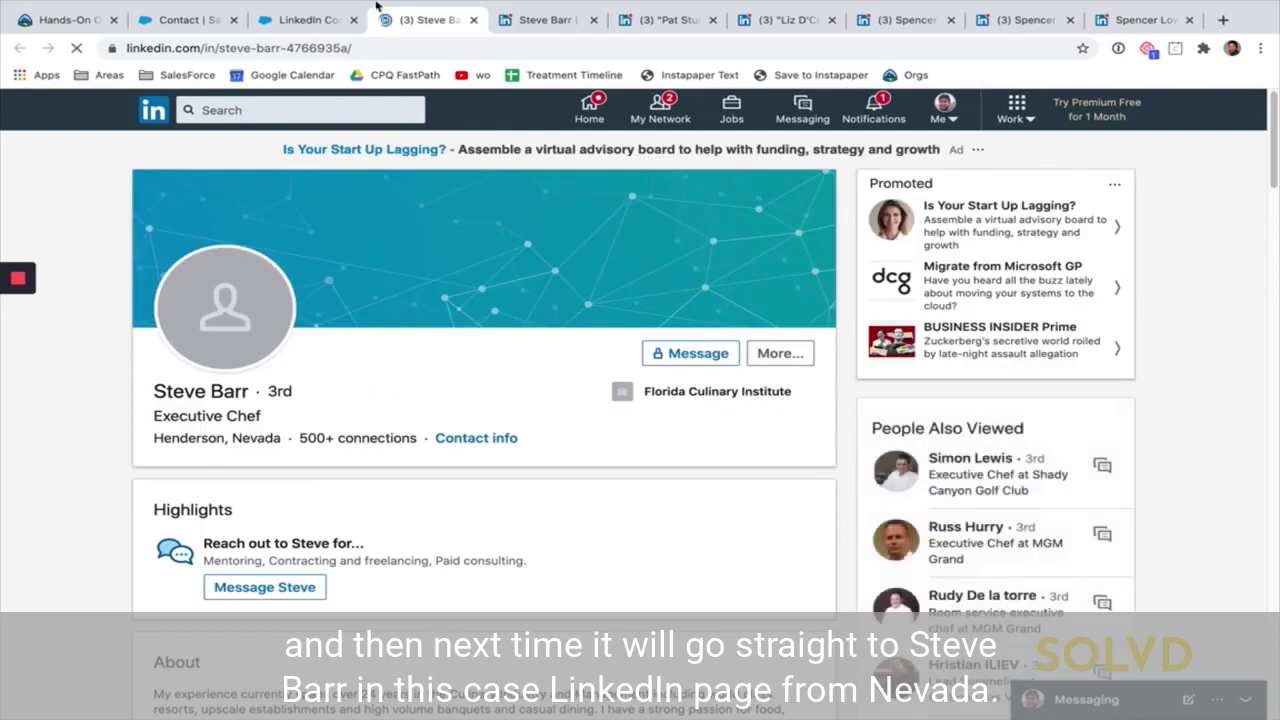
pyautogui.click(305, 20)
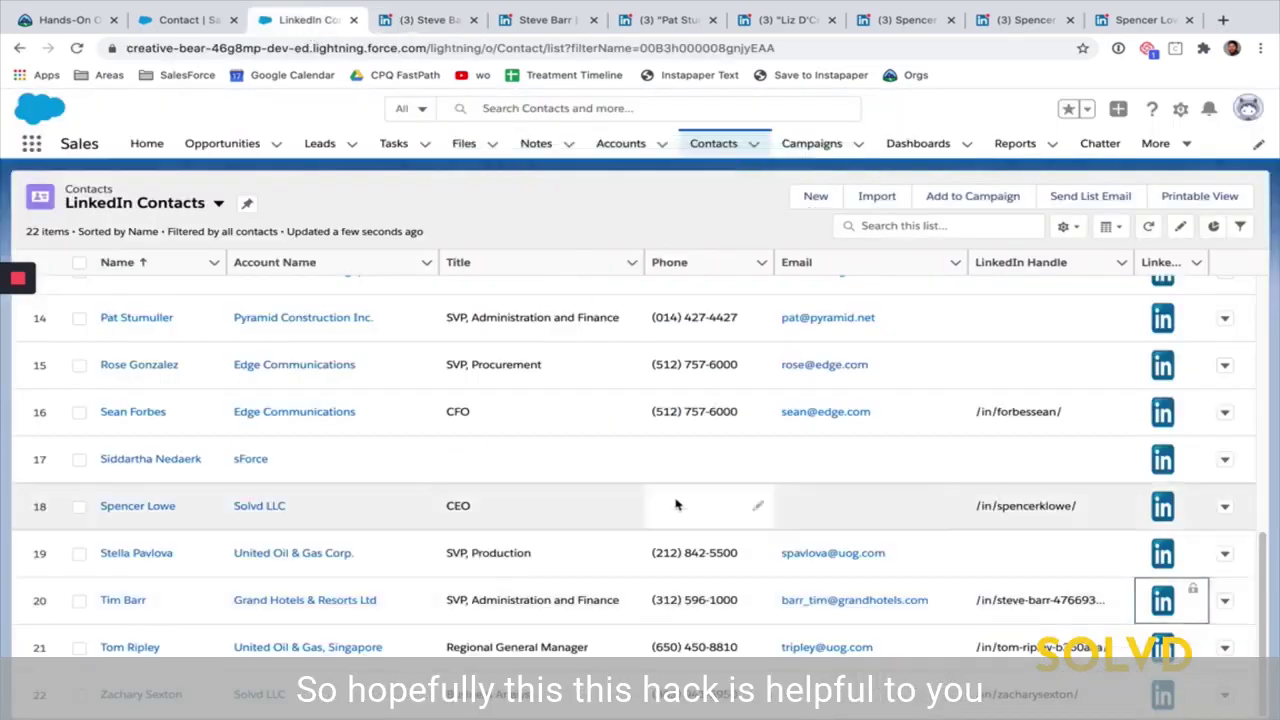
pyautogui.scroll(4, 620, 470)
pyautogui.scroll(3, 570, 470)
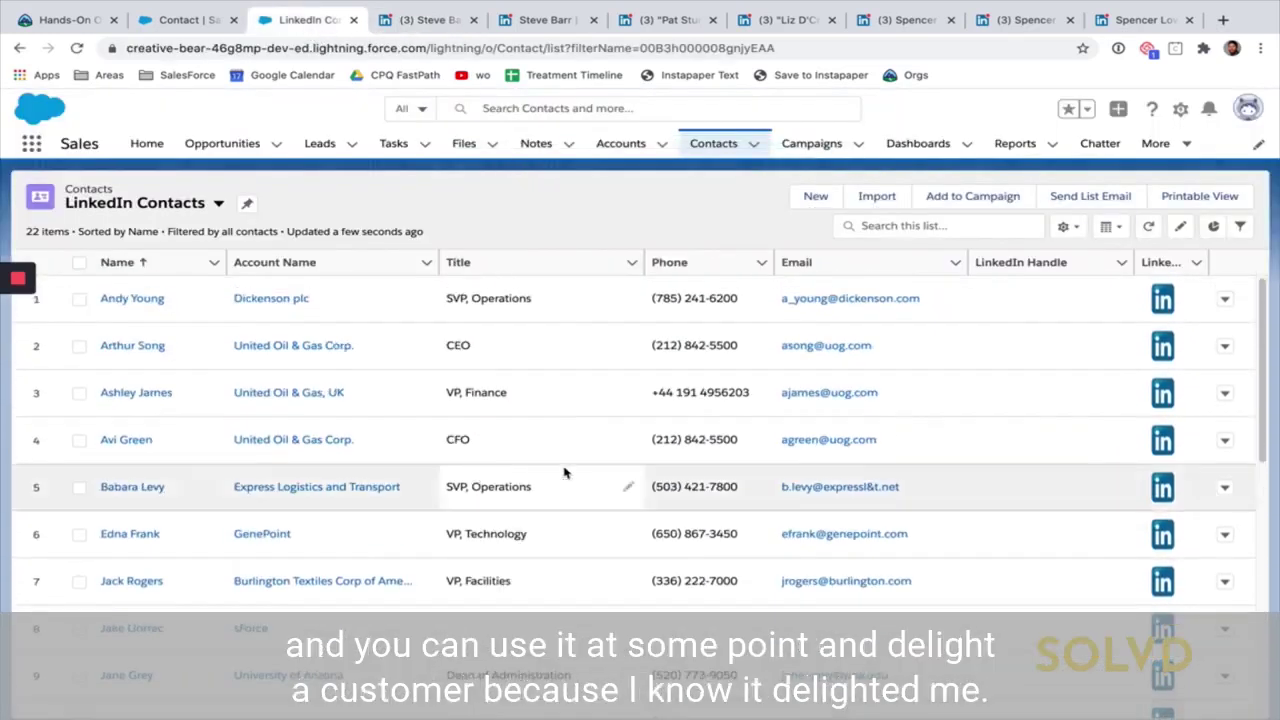